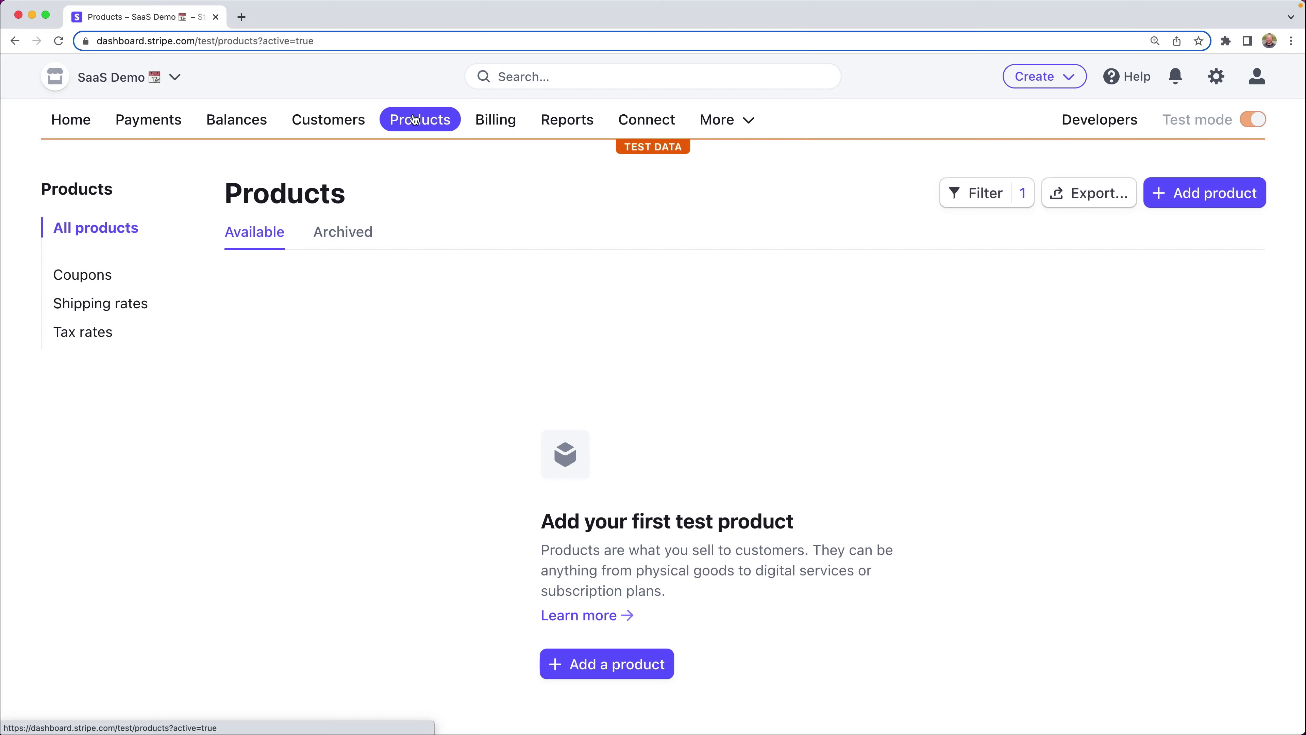
# Step: Begin a Startup product with a pasted description and a price of 24
pyautogui.click(1205, 193)
pyautogui.click(514, 310)
pyautogui.write('Startup')
pyautogui.press('Tab')
pyautogui.write("The essentials for when you're just getting started.")
pyautogui.scroll(-9, 346, 395)
pyautogui.scroll(-2, 348, 401)
pyautogui.click(463, 330)
pyautogui.write('24')
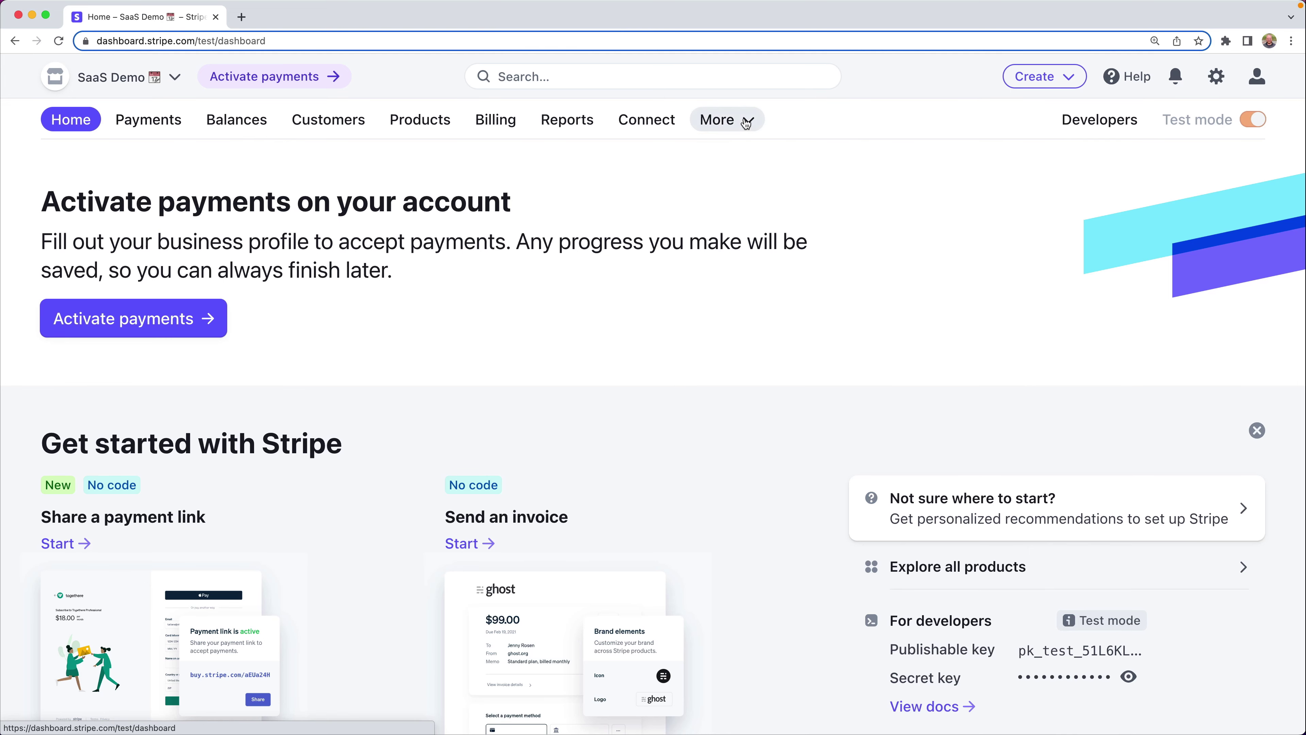
# Step: Open Stripe Tax from the additional products list and start its setup
pyautogui.click(746, 122)
pyautogui.scroll(-3, 710, 323)
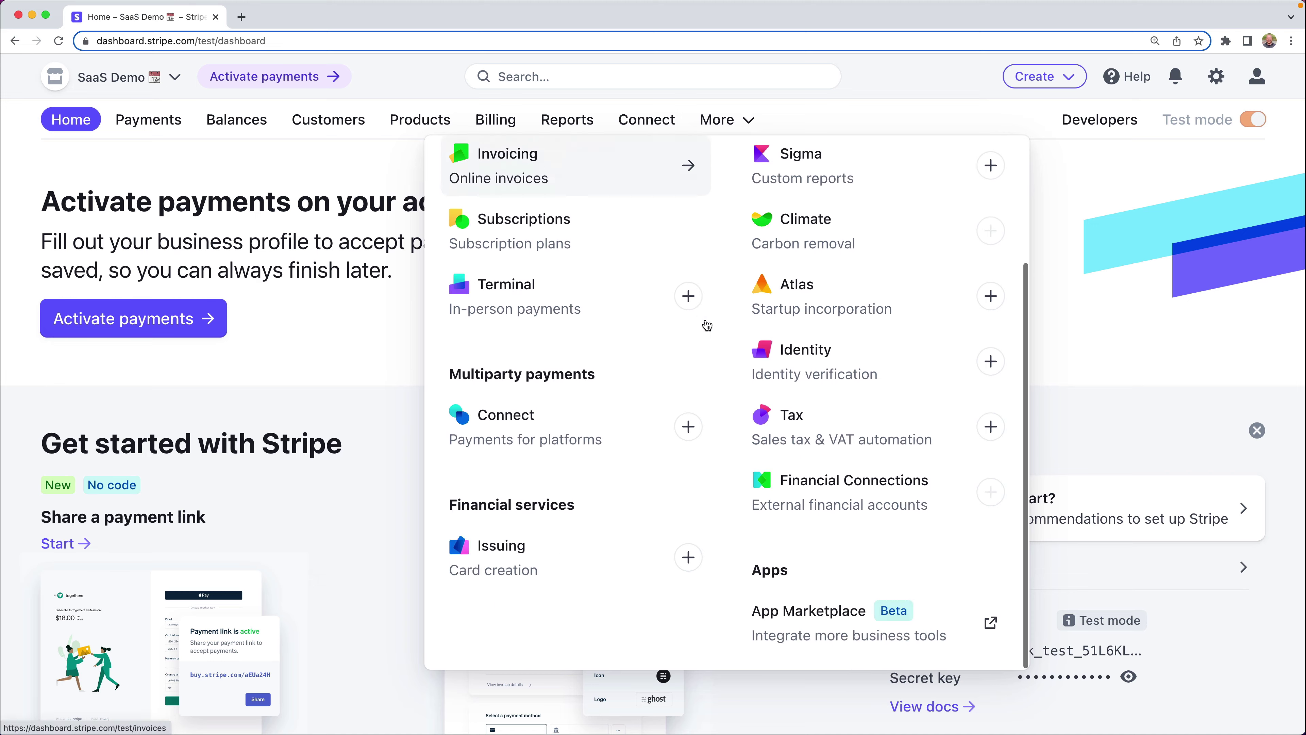
pyautogui.click(788, 426)
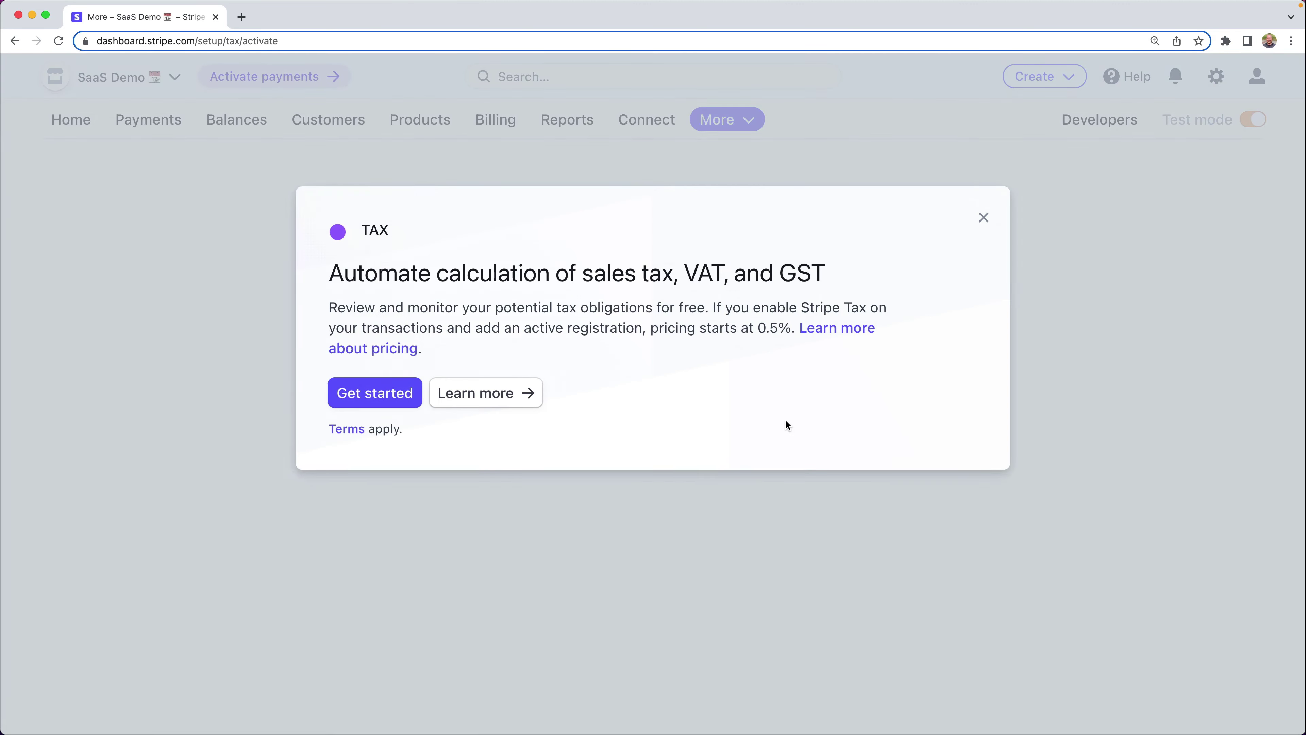
pyautogui.click(379, 400)
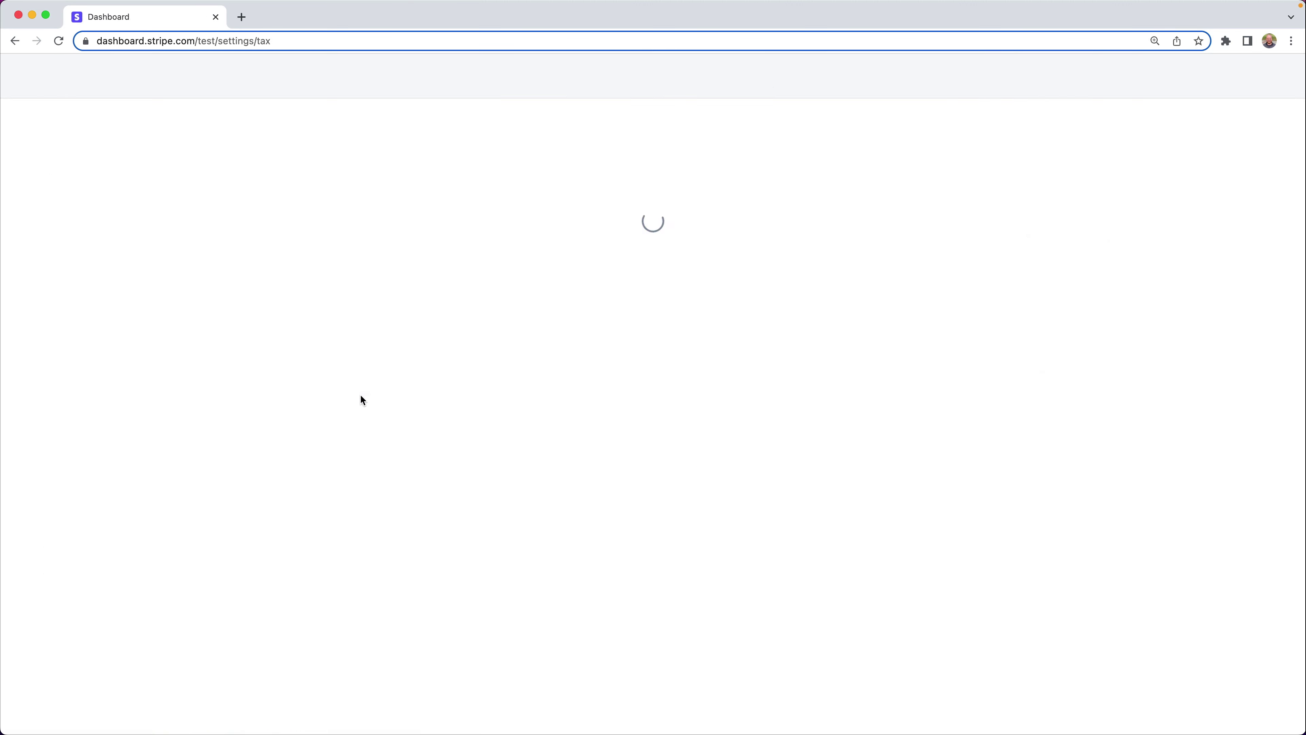
pyautogui.scroll(-3, 344, 388)
# Step: Add the origin address using the suggested 510 street address and city San Francisco
pyautogui.click(427, 326)
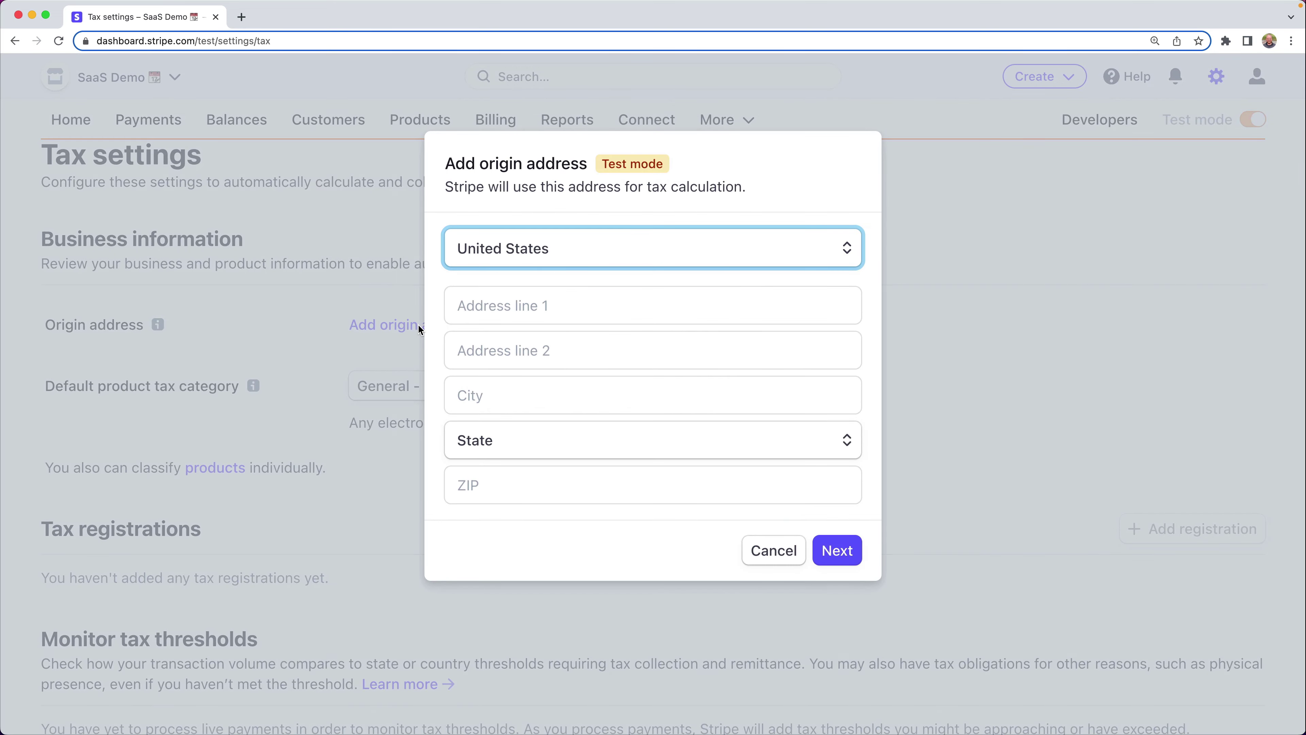
pyautogui.click(507, 296)
pyautogui.write('510')
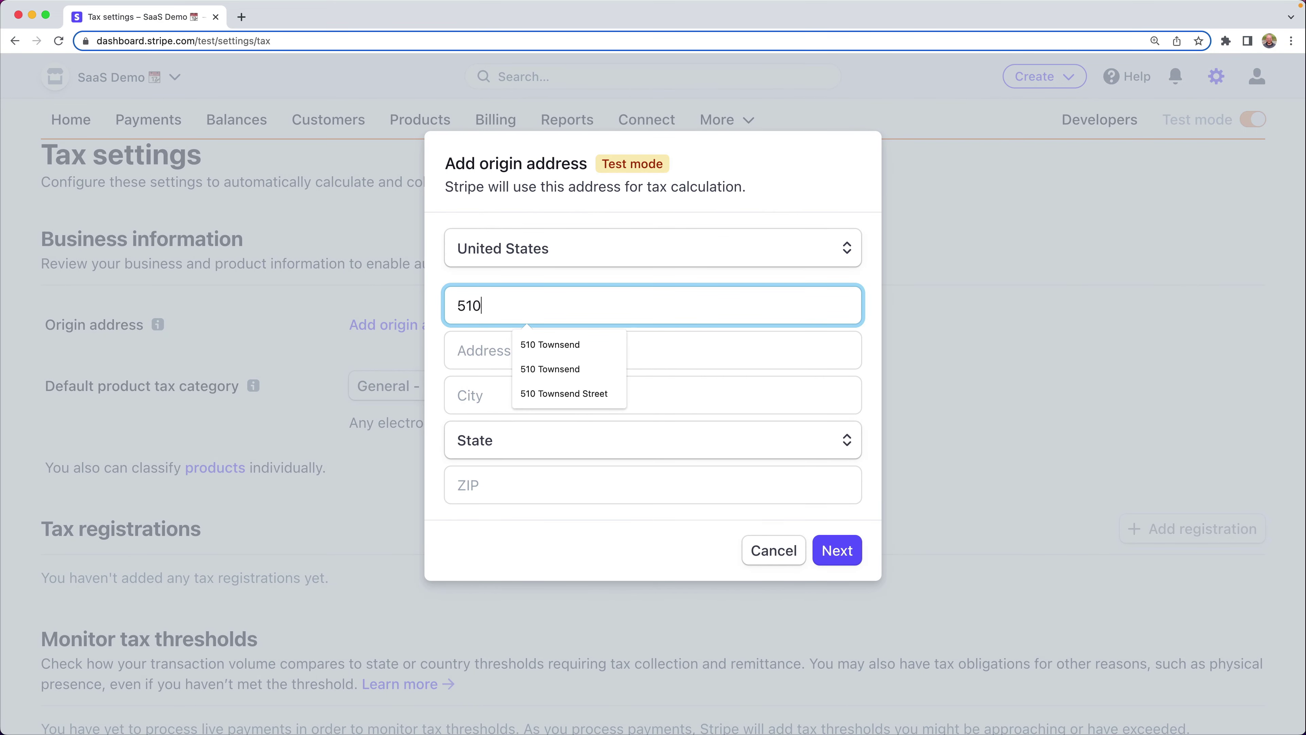
pyautogui.press('Down')
pyautogui.press('Down')
pyautogui.press('Return')
pyautogui.press('Tab')
# Step: Set state California and ZIP 94111, submit, and start collecting California sales tax
pyautogui.press('Tab')
pyautogui.write('San')
pyautogui.press('Down')
pyautogui.press('Return')
pyautogui.press('Tab')
pyautogui.press('c')
pyautogui.press('Tab')
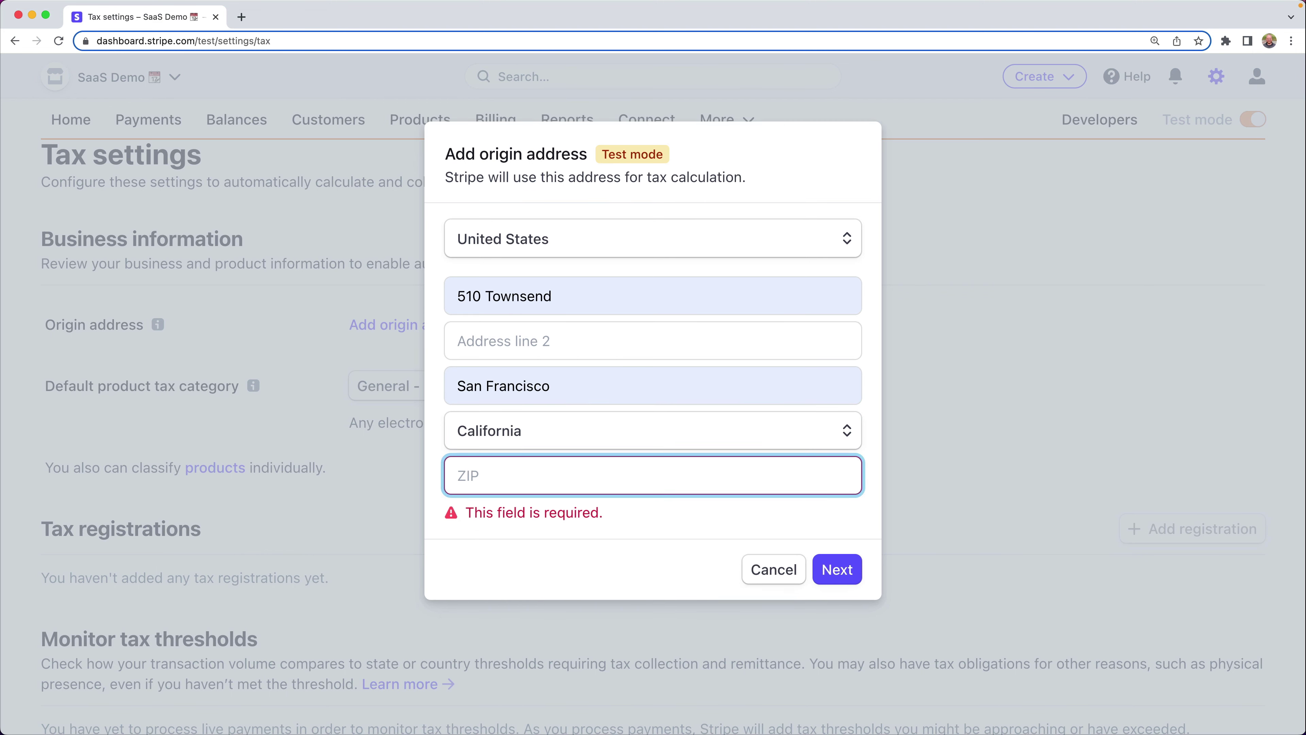
pyautogui.write('94111')
pyautogui.press('Return')
pyautogui.click(864, 469)
pyautogui.click(415, 387)
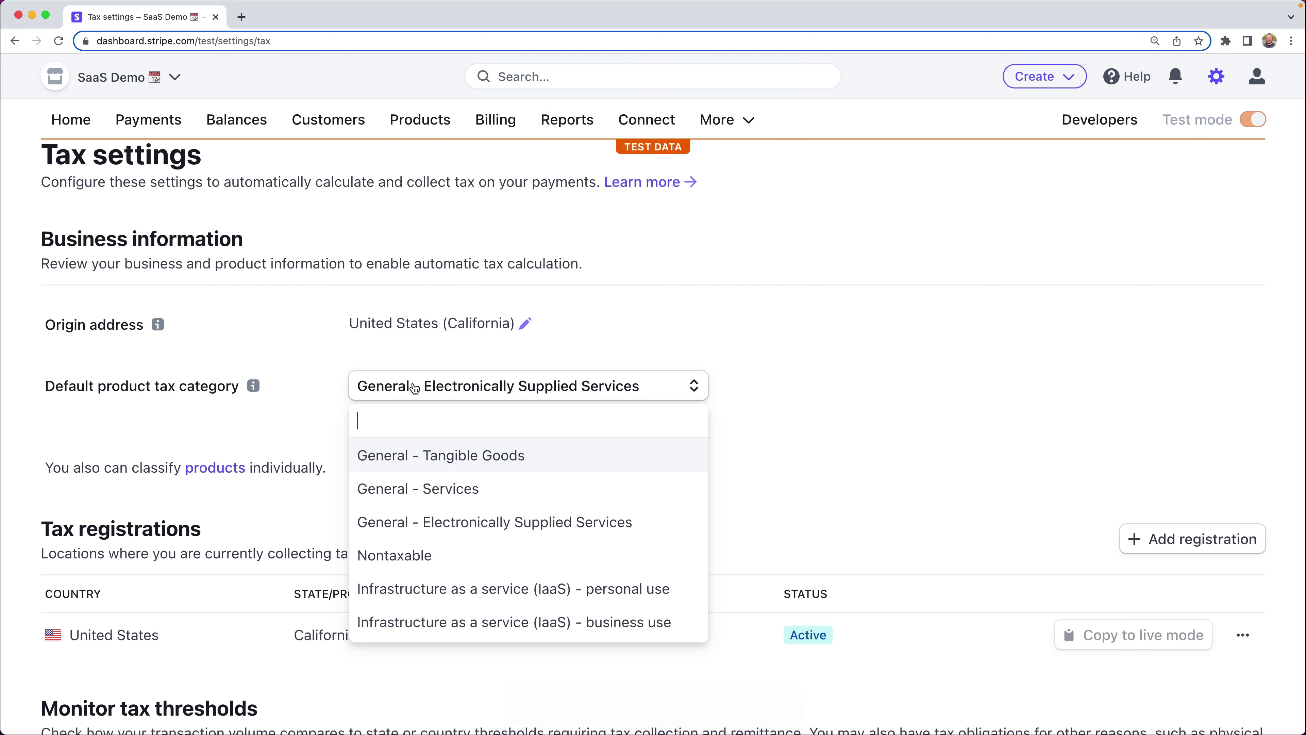
# Step: Choose 'SaaS - business use' as the default product tax category, then go to Products
pyautogui.write('saas')
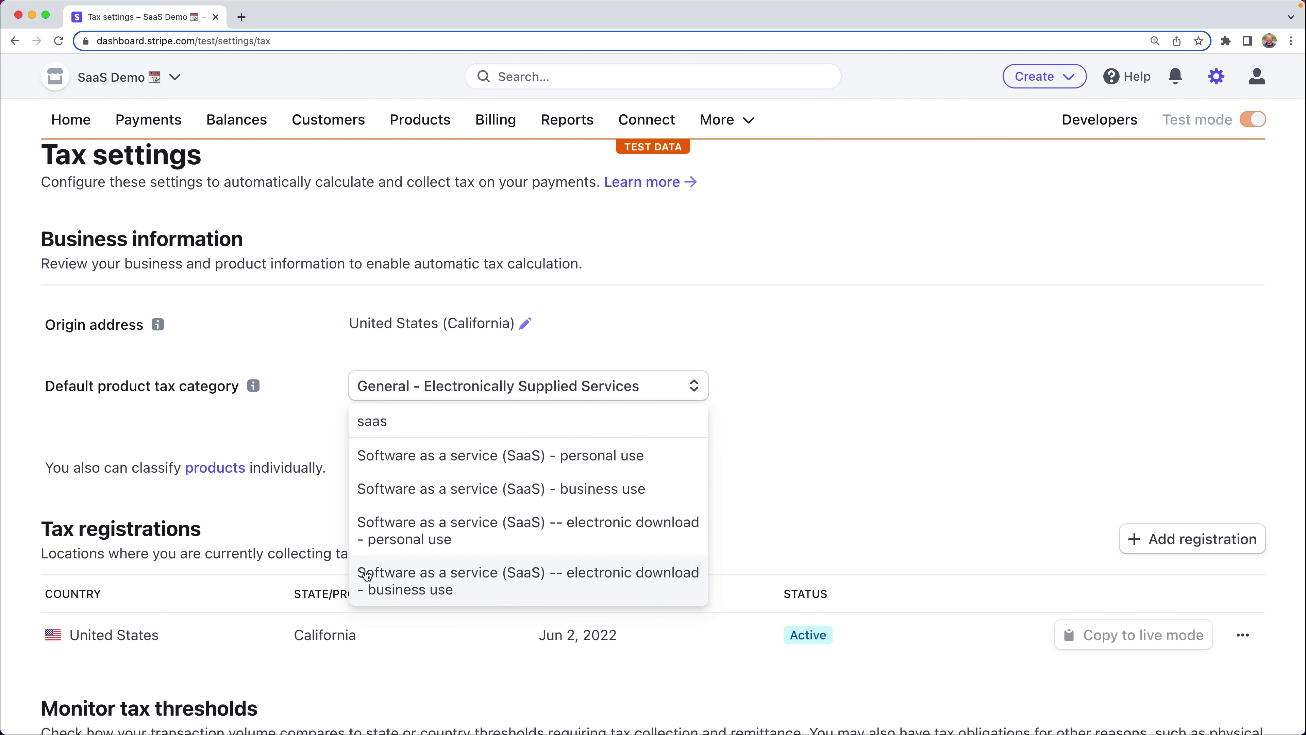
pyautogui.click(372, 491)
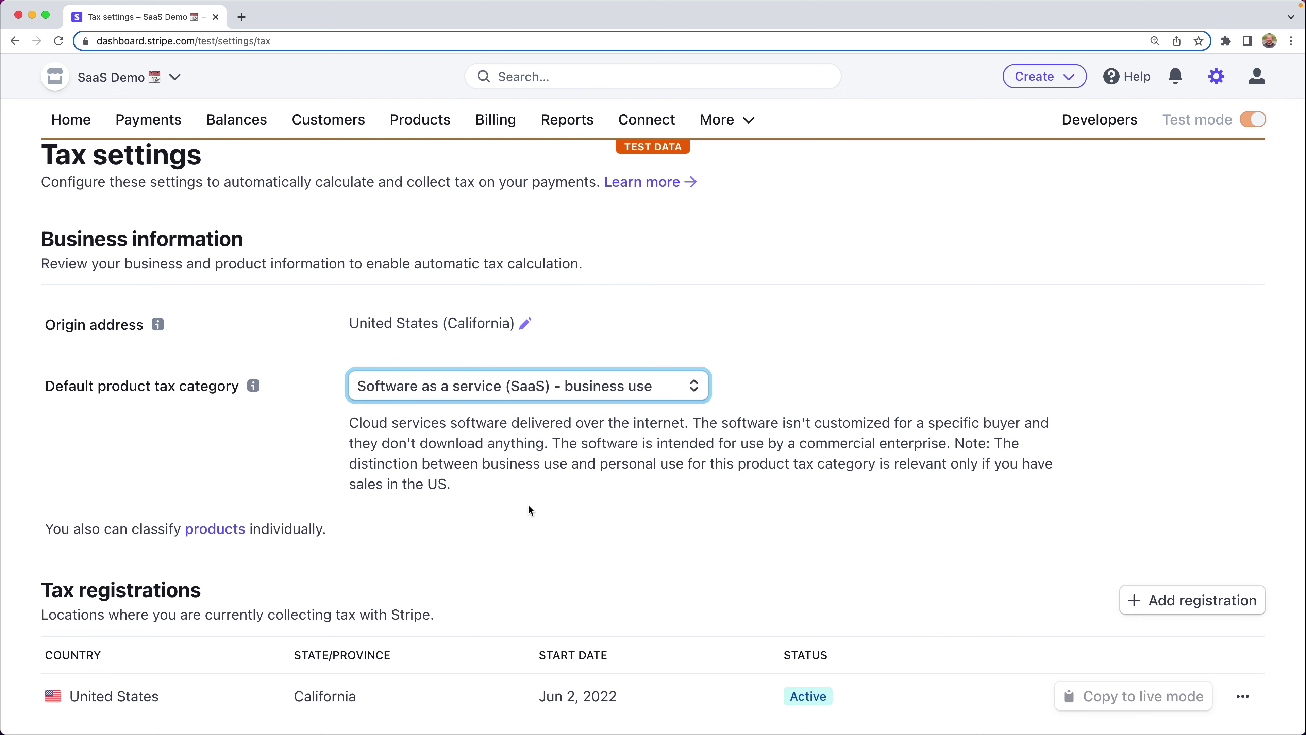
pyautogui.scroll(-4, 530, 509)
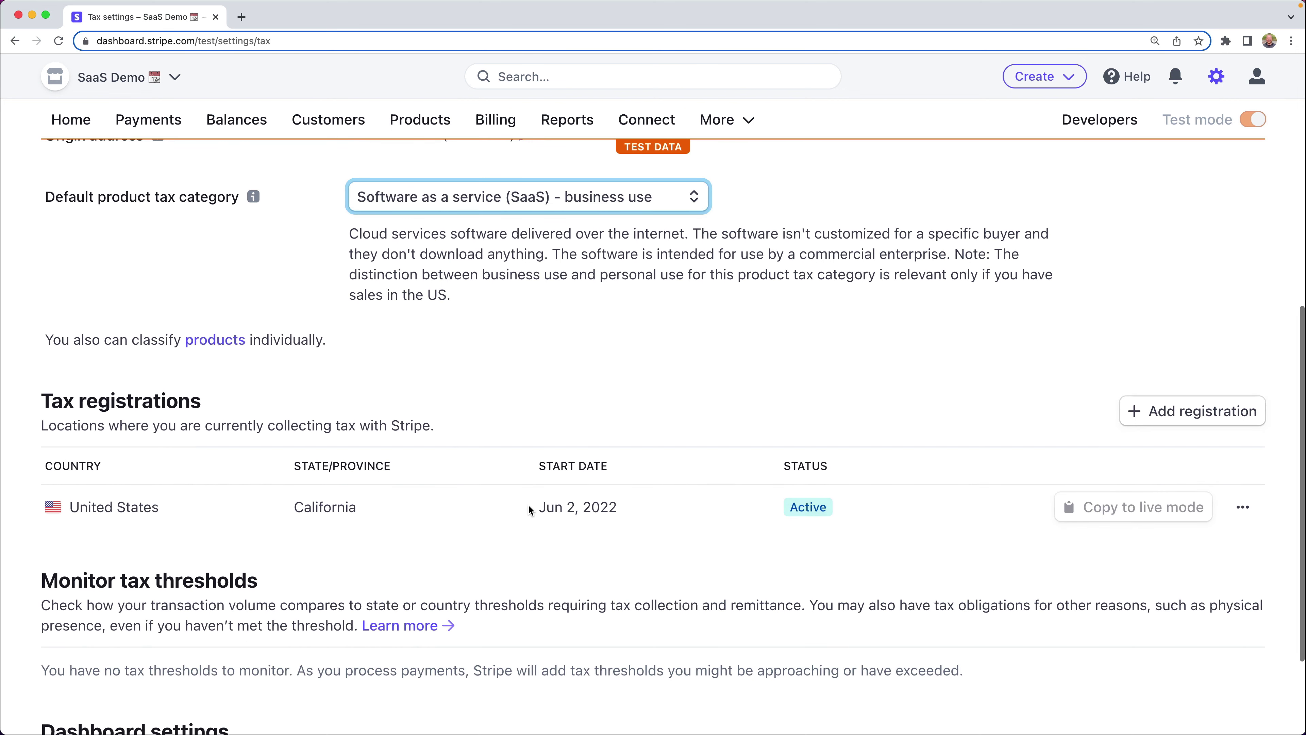
pyautogui.scroll(8, 529, 509)
pyautogui.click(420, 119)
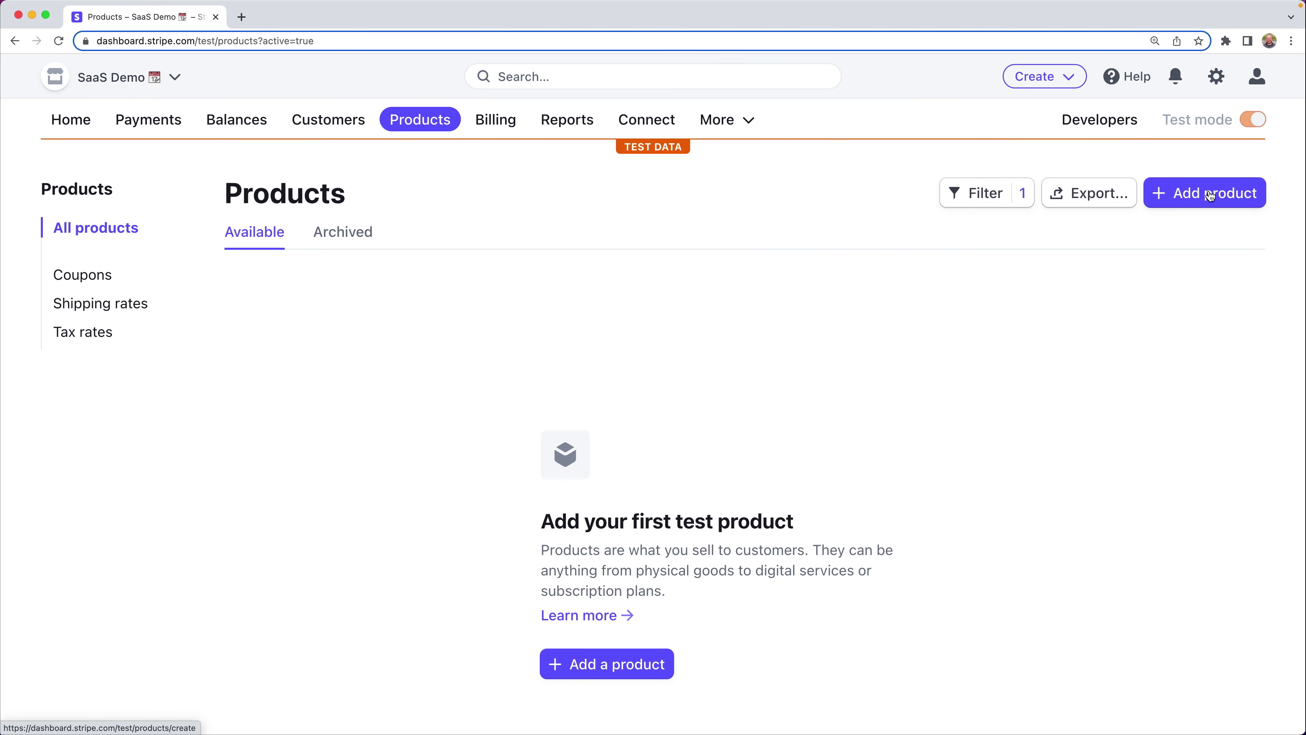
# Step: Create a product named Startup described as 'The essentials for when you're just getting started.'
pyautogui.click(1209, 198)
pyautogui.click(504, 311)
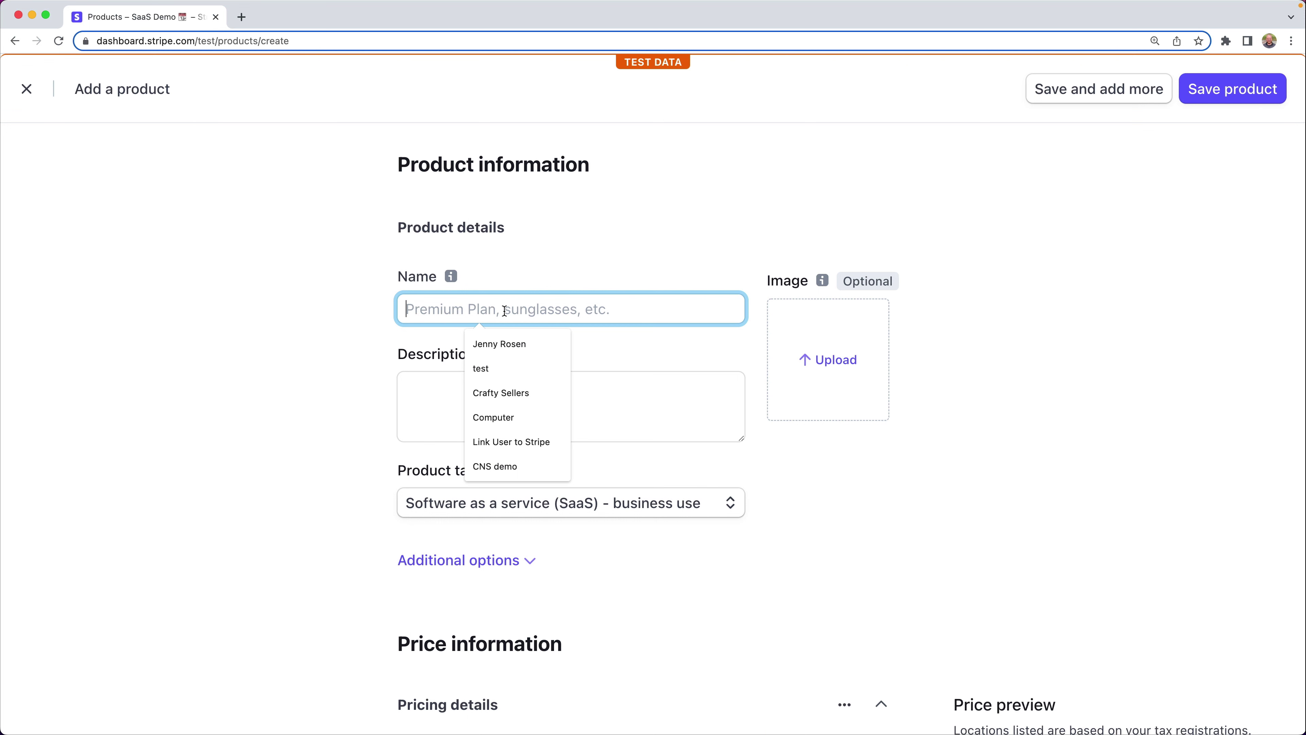
pyautogui.write('Startup')
pyautogui.press('Tab')
pyautogui.write("The essentials for when you're just getting started.")
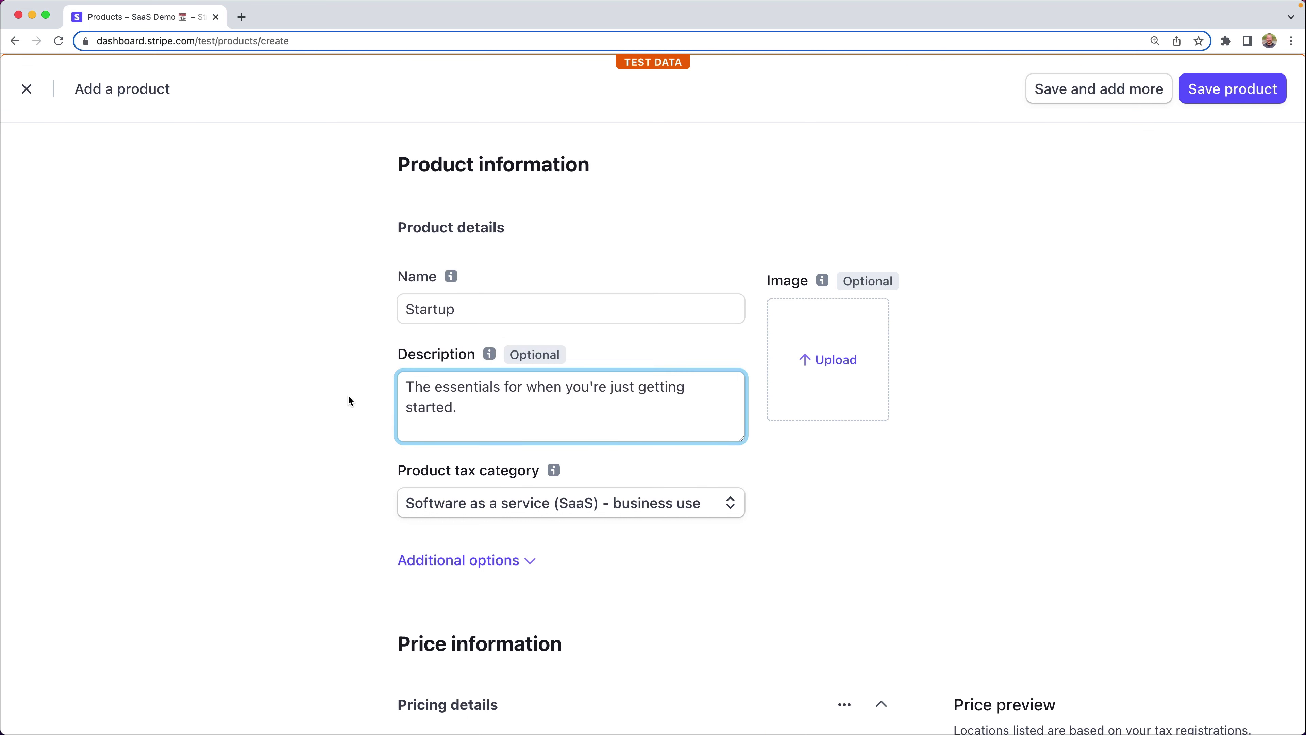
pyautogui.click(348, 395)
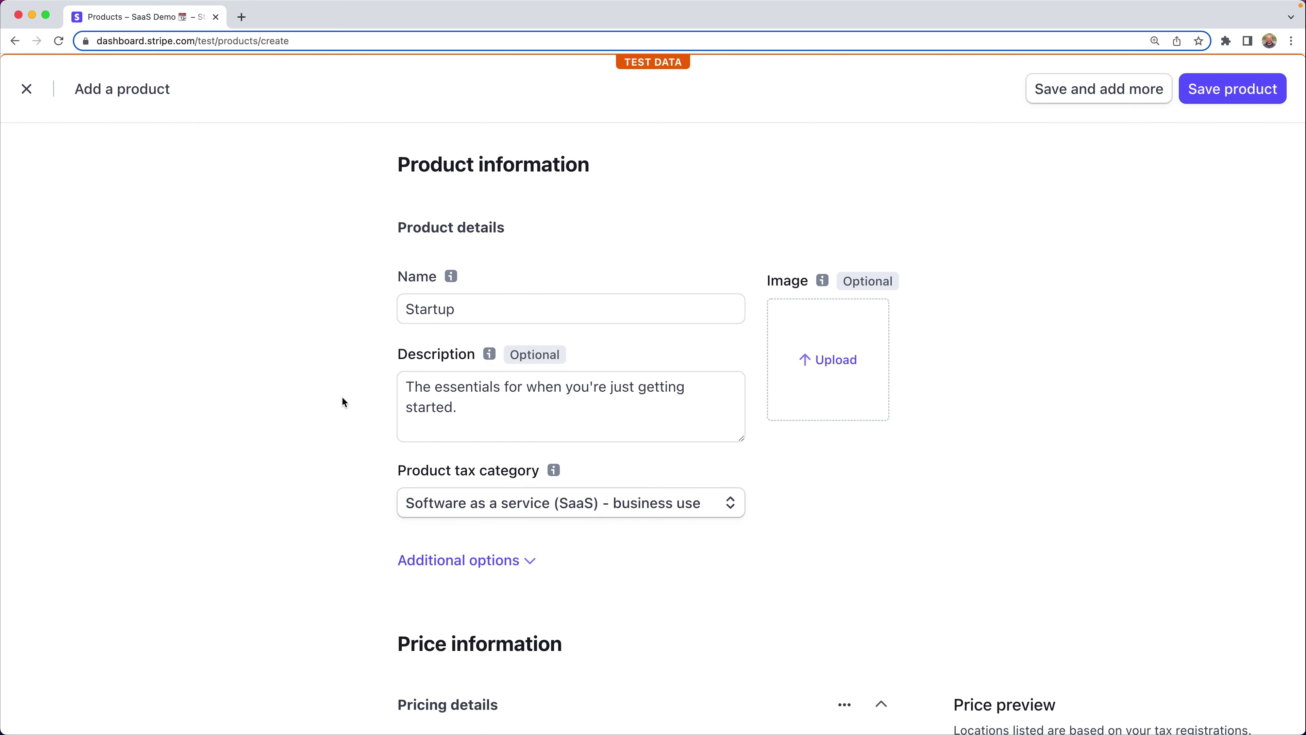
# Step: Give Startup a 24.00 USD monthly recurring price and save the product
pyautogui.scroll(-3, 347, 394)
pyautogui.scroll(-7, 347, 396)
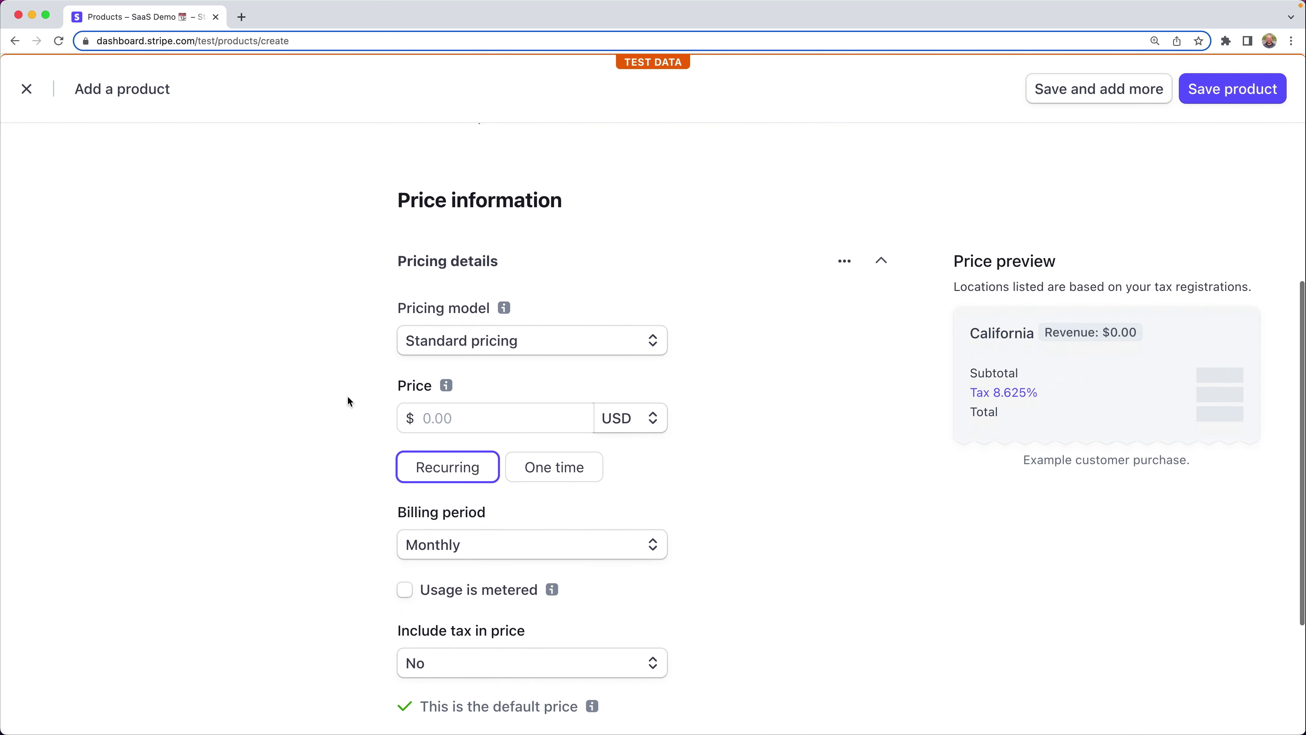
pyautogui.click(433, 328)
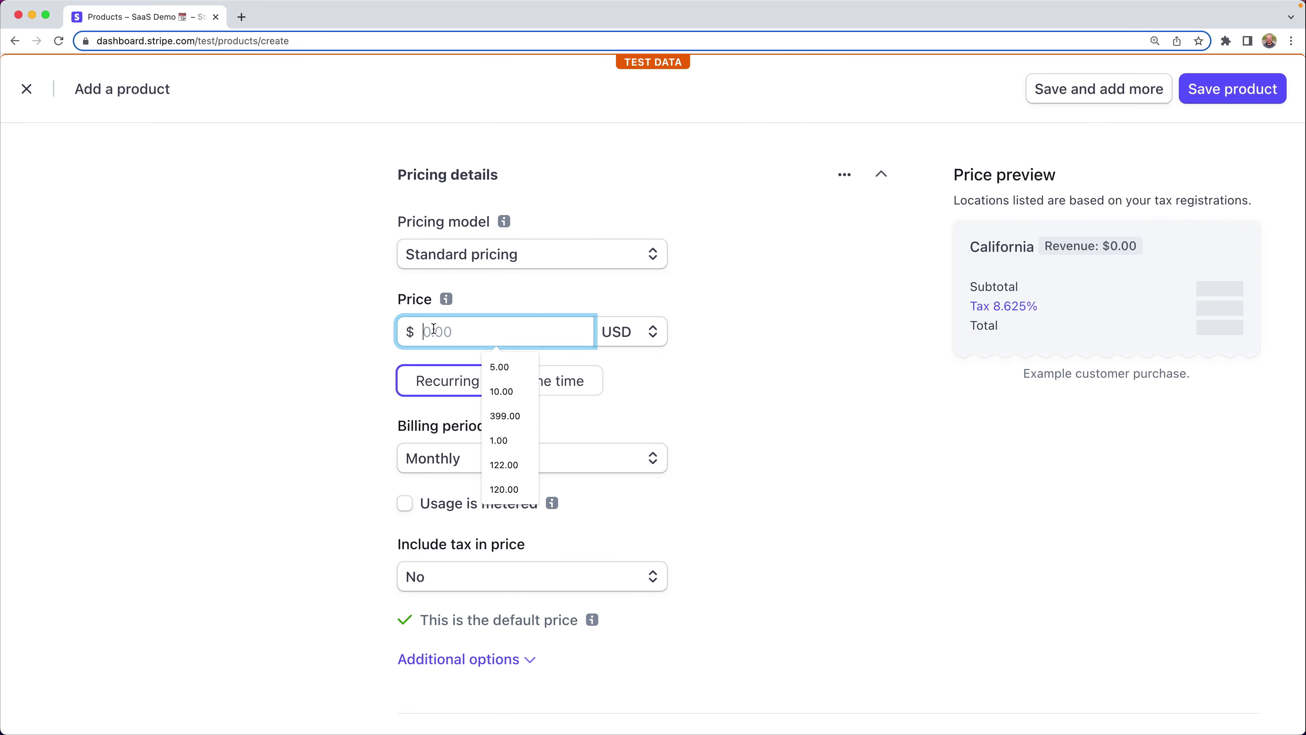
pyautogui.write('24.00')
pyautogui.scroll(-1, 390, 407)
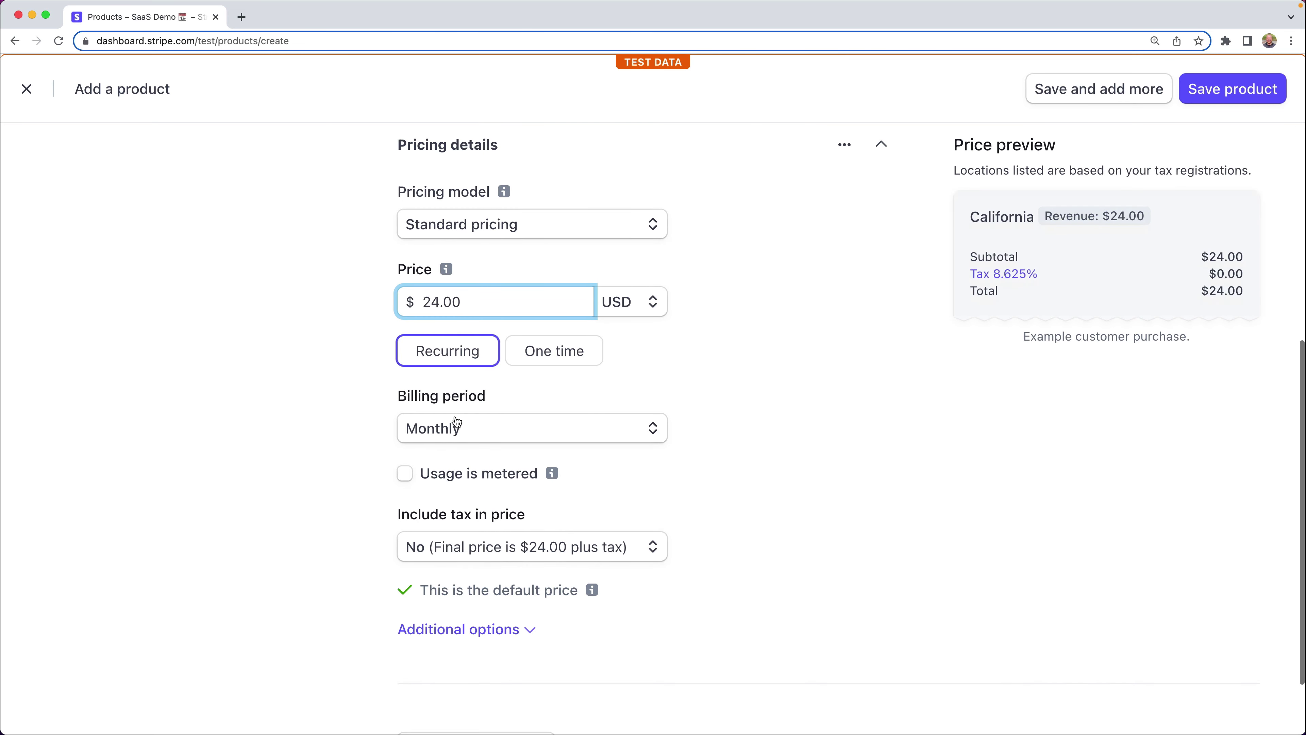
pyautogui.scroll(-2, 388, 463)
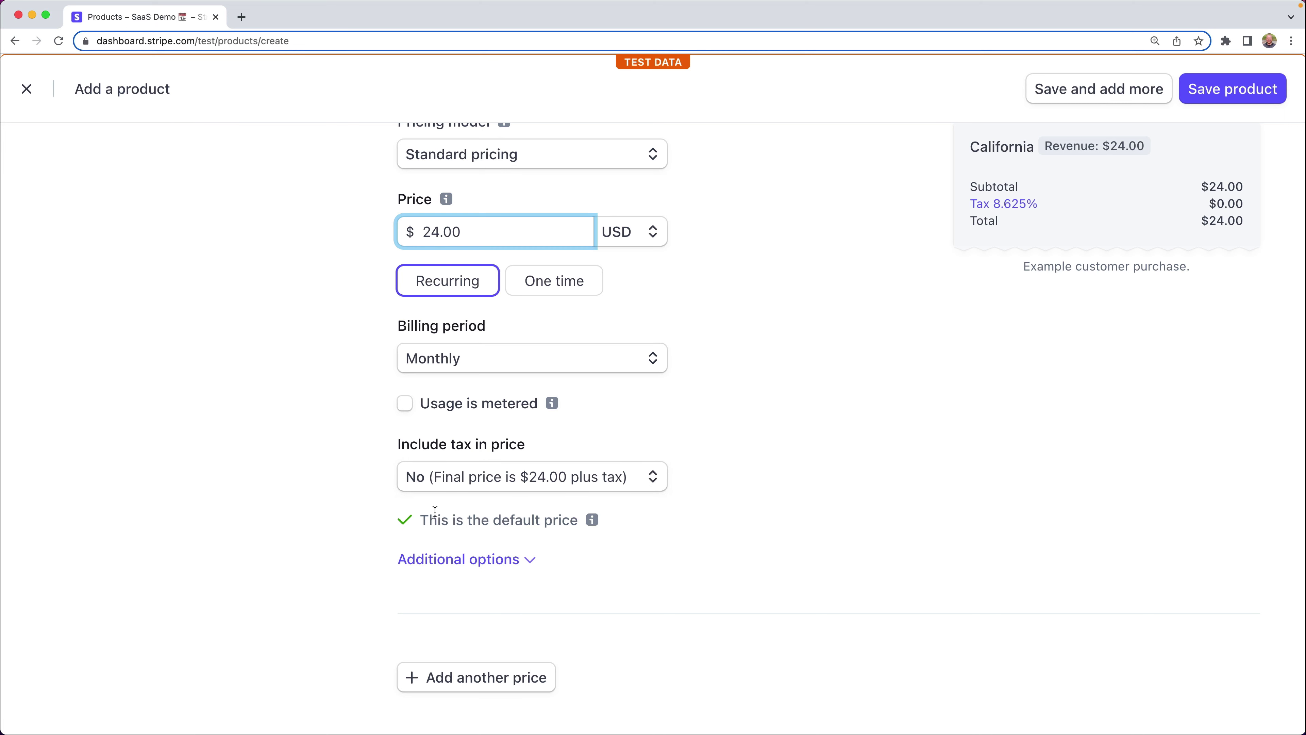
pyautogui.scroll(10, 341, 515)
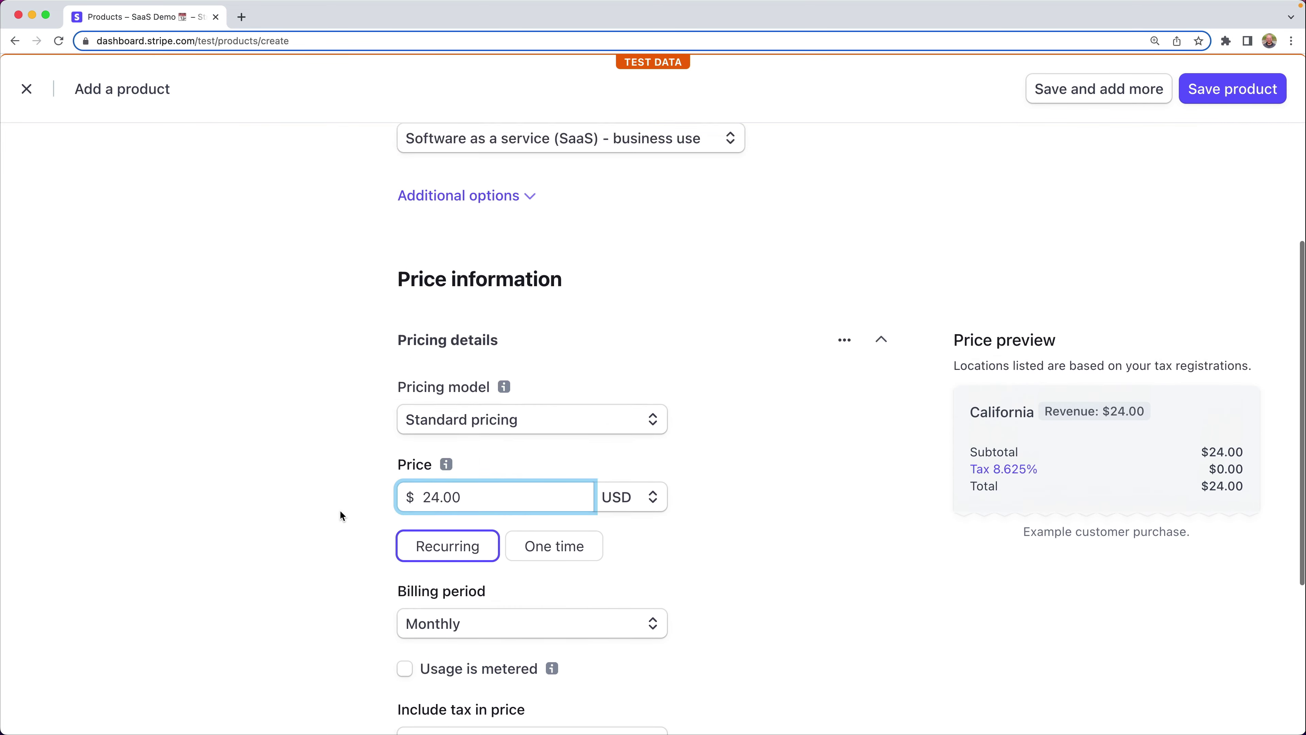
pyautogui.click(1233, 88)
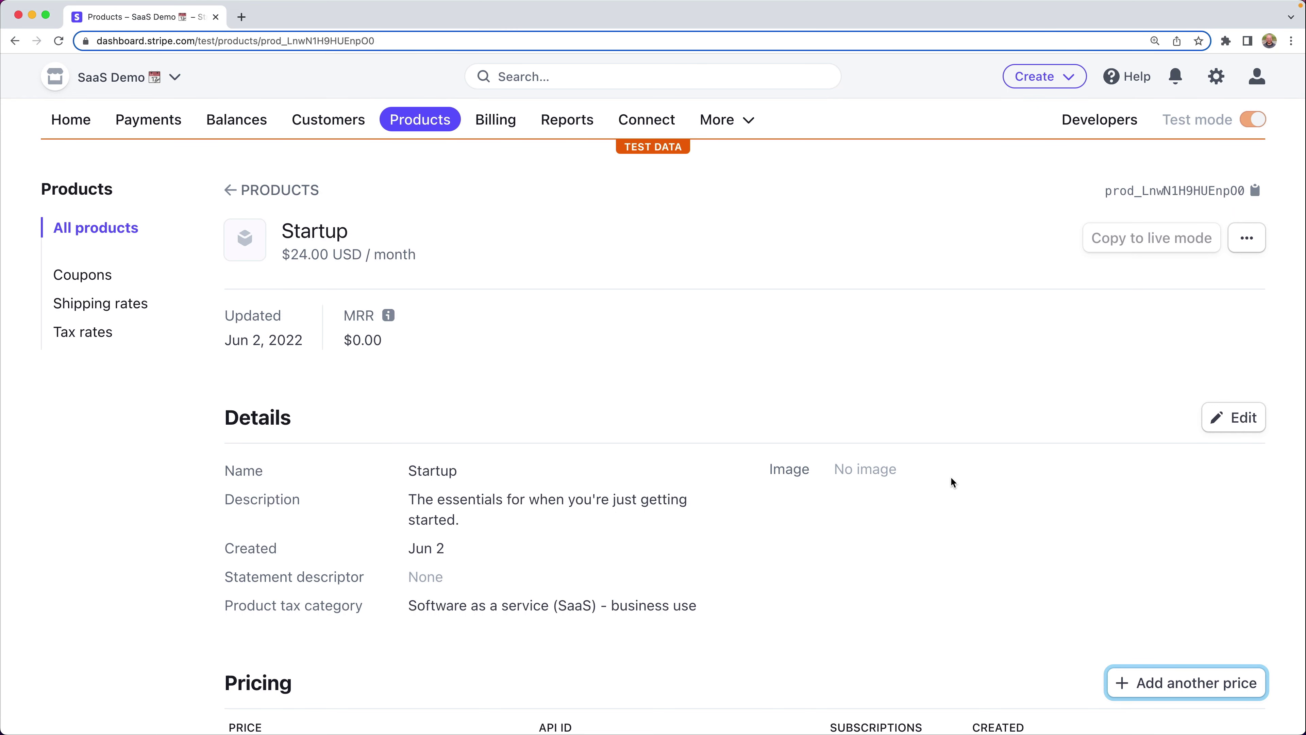
# Step: Add a second Startup price of $240.00 USD billed yearly
pyautogui.scroll(-5, 951, 478)
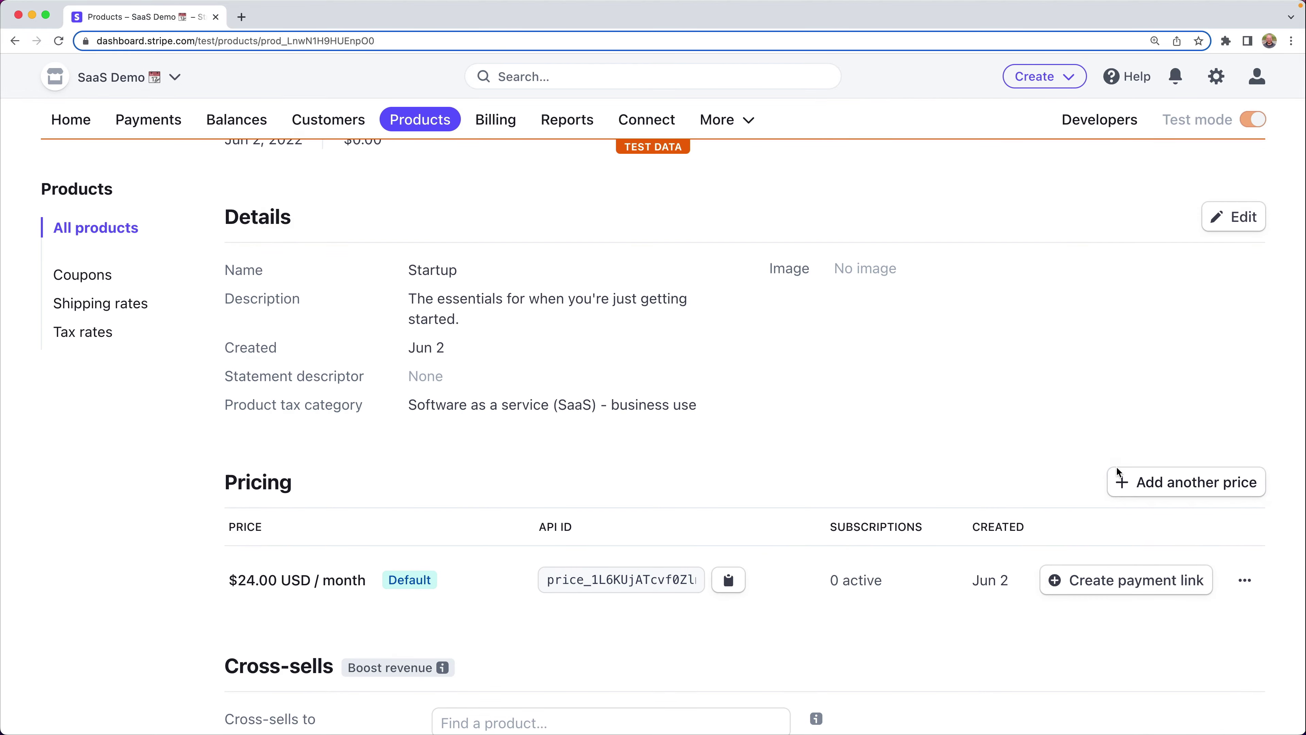
pyautogui.click(1194, 480)
pyautogui.click(438, 293)
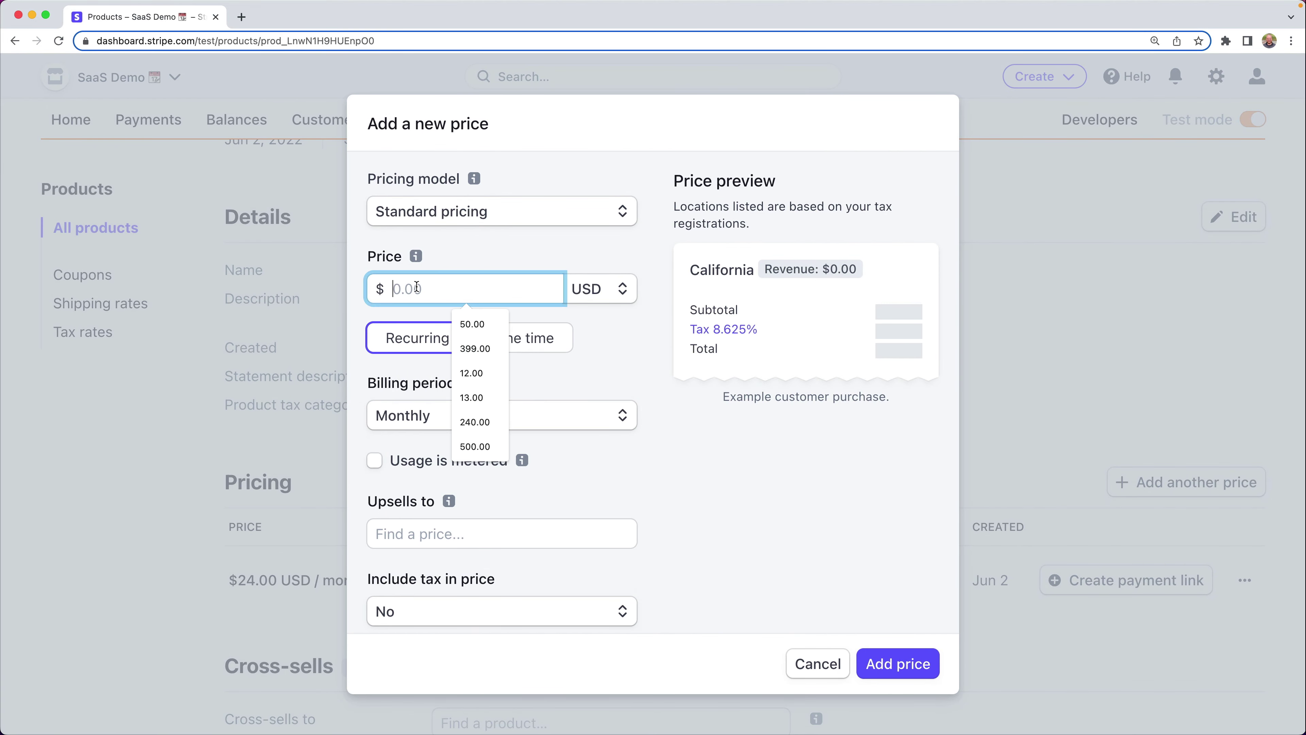
pyautogui.write('240')
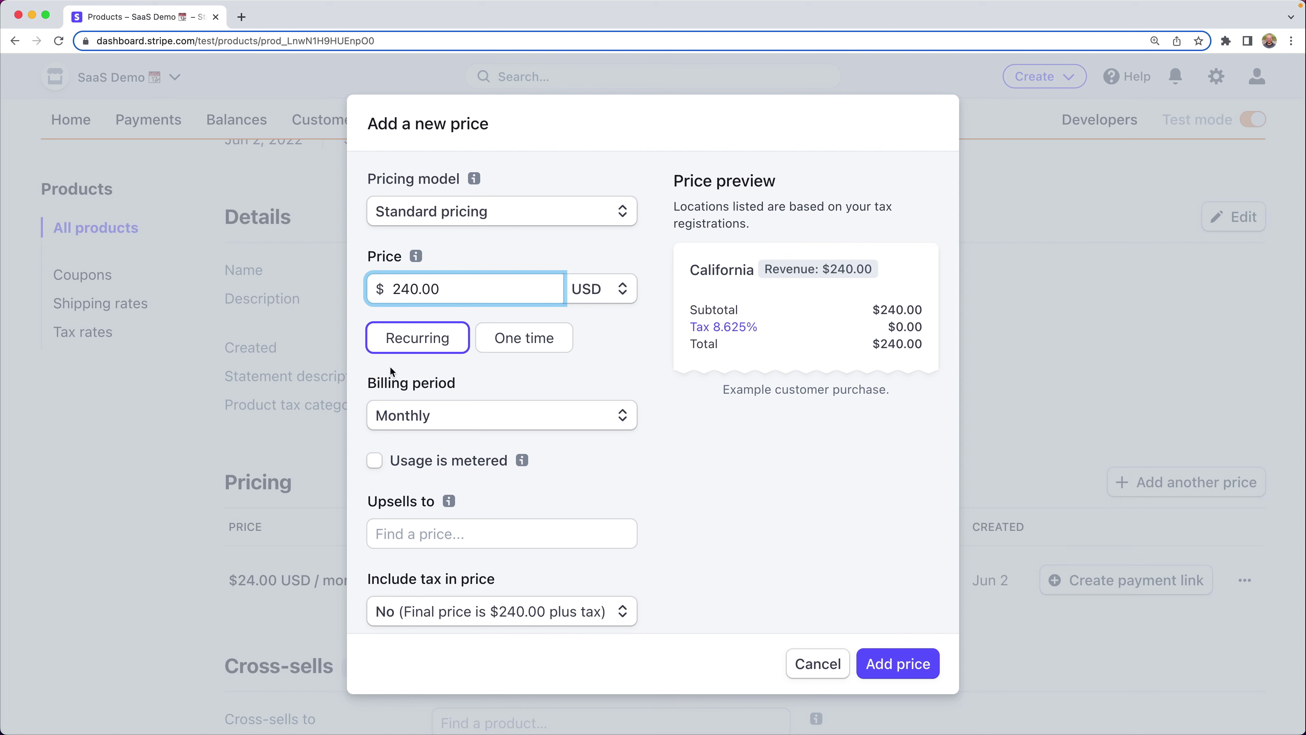
pyautogui.click(401, 416)
pyautogui.click(401, 482)
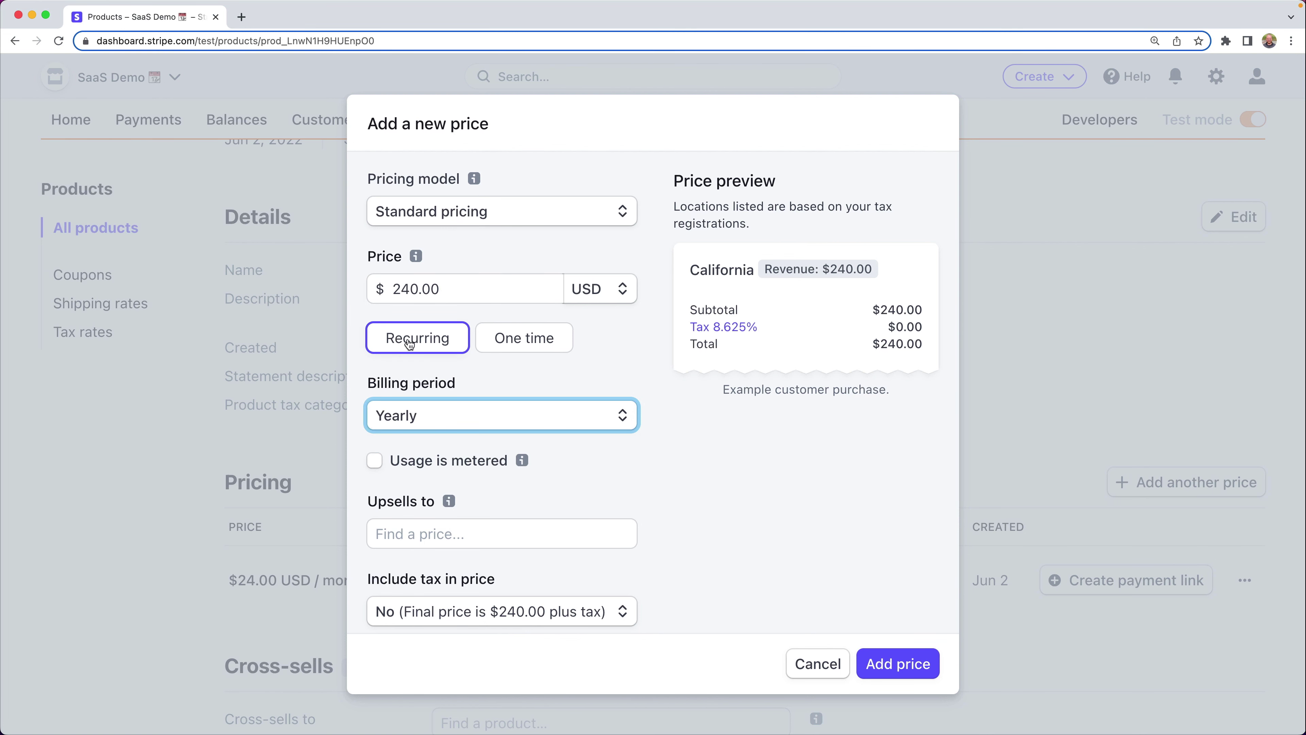
pyautogui.scroll(-3, 675, 444)
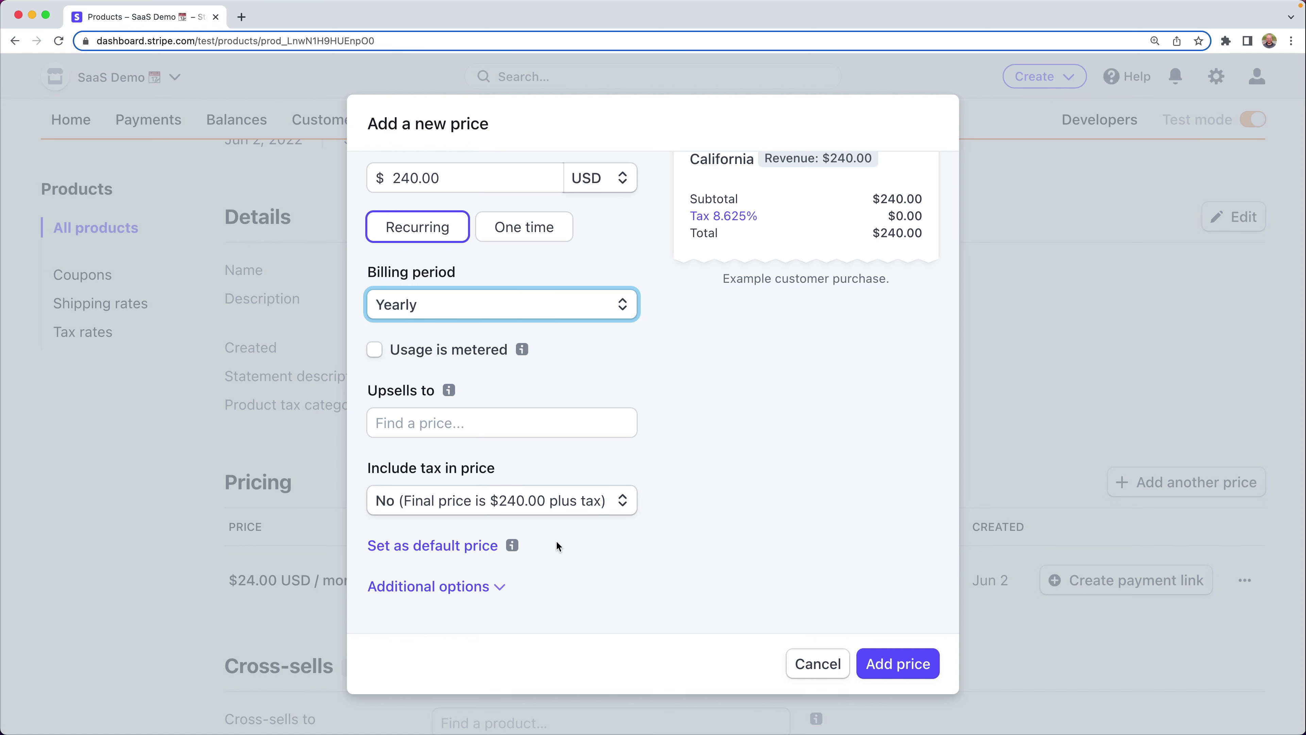
pyautogui.click(894, 665)
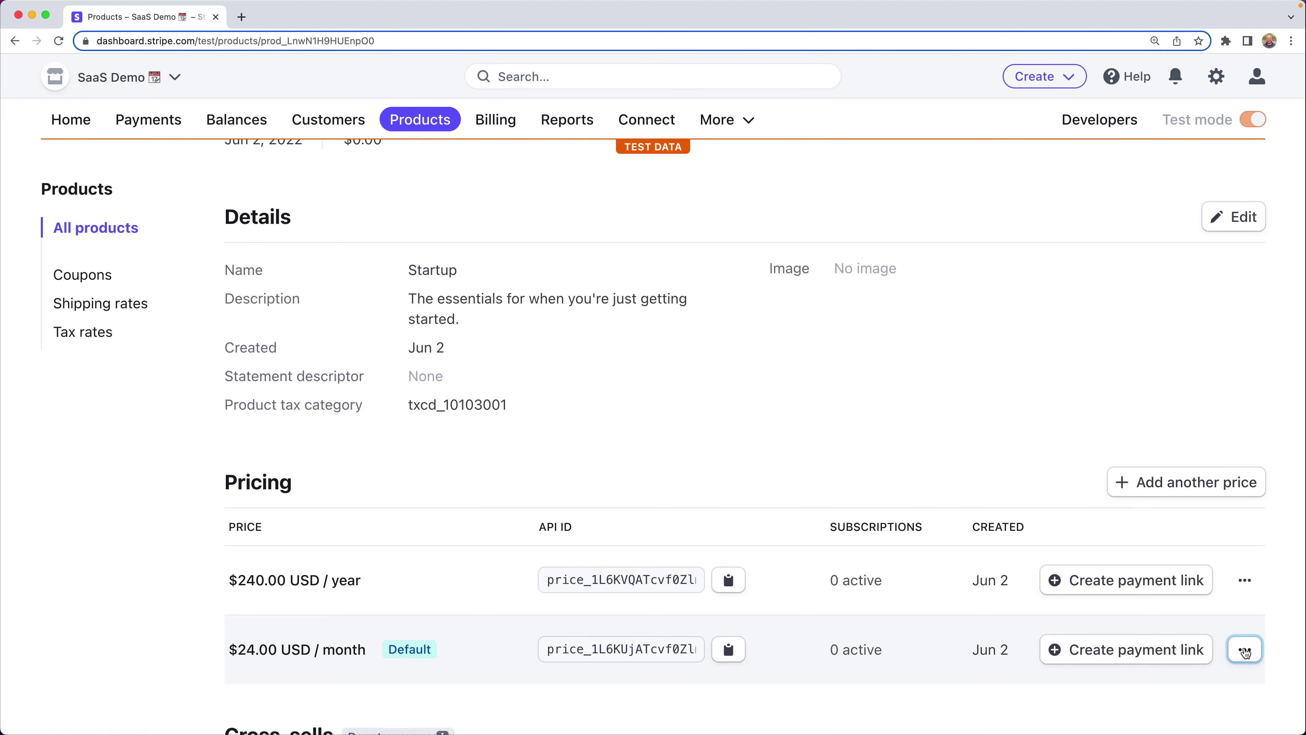
# Step: Make the $24.00 monthly price upsell to $240.00/year, then start its payment link
pyautogui.click(1245, 650)
pyautogui.click(1129, 476)
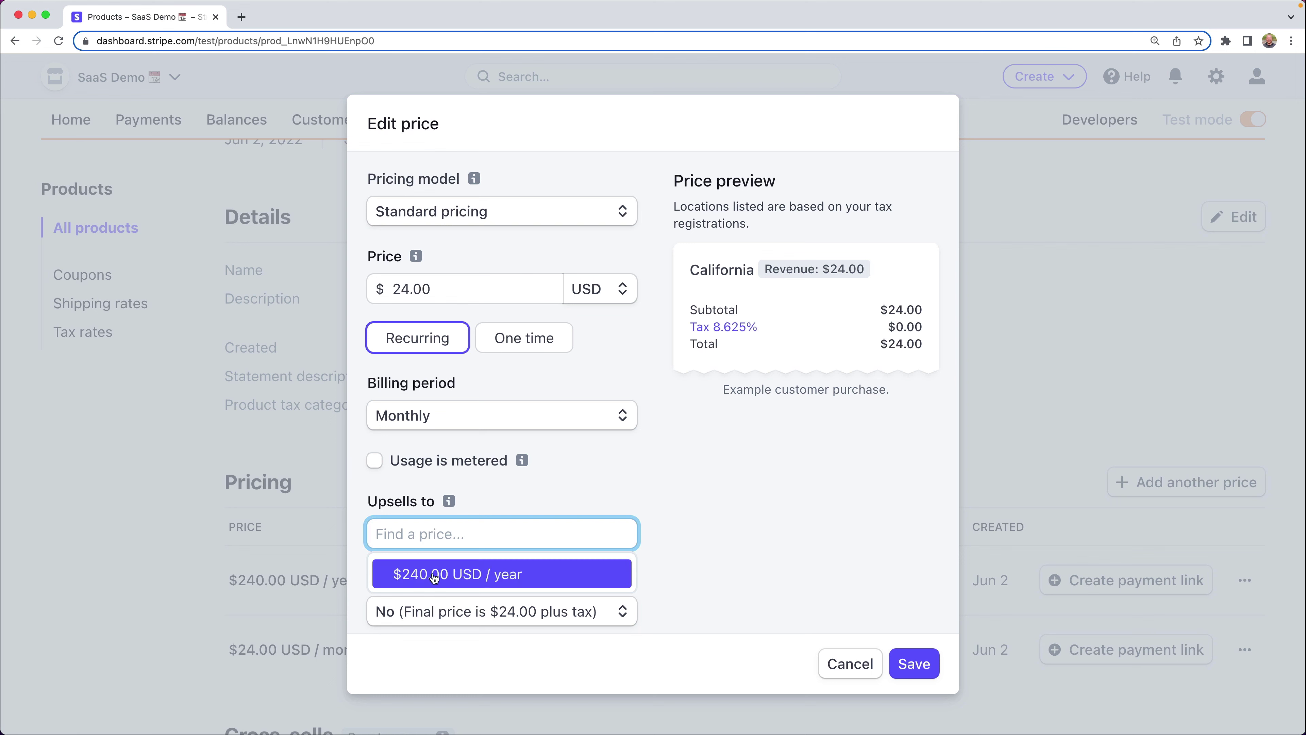
pyautogui.click(433, 574)
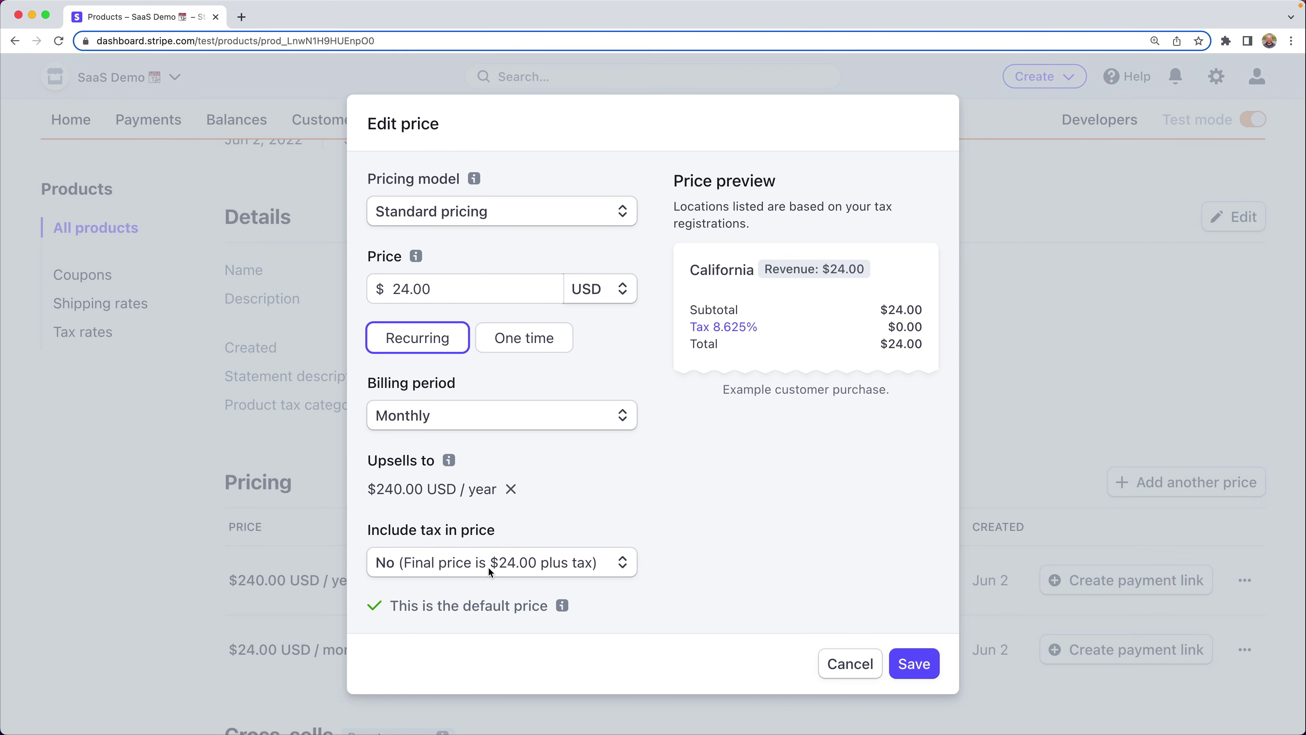
pyautogui.click(913, 664)
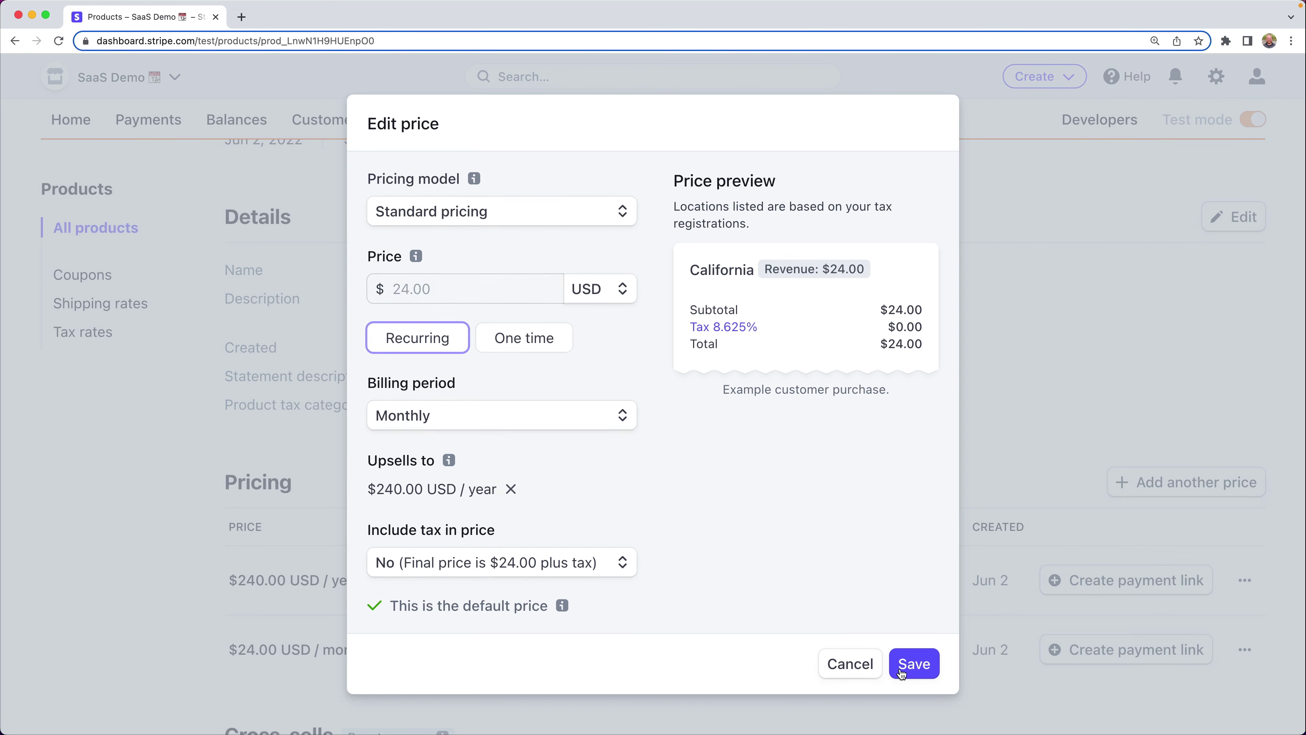
pyautogui.click(1116, 568)
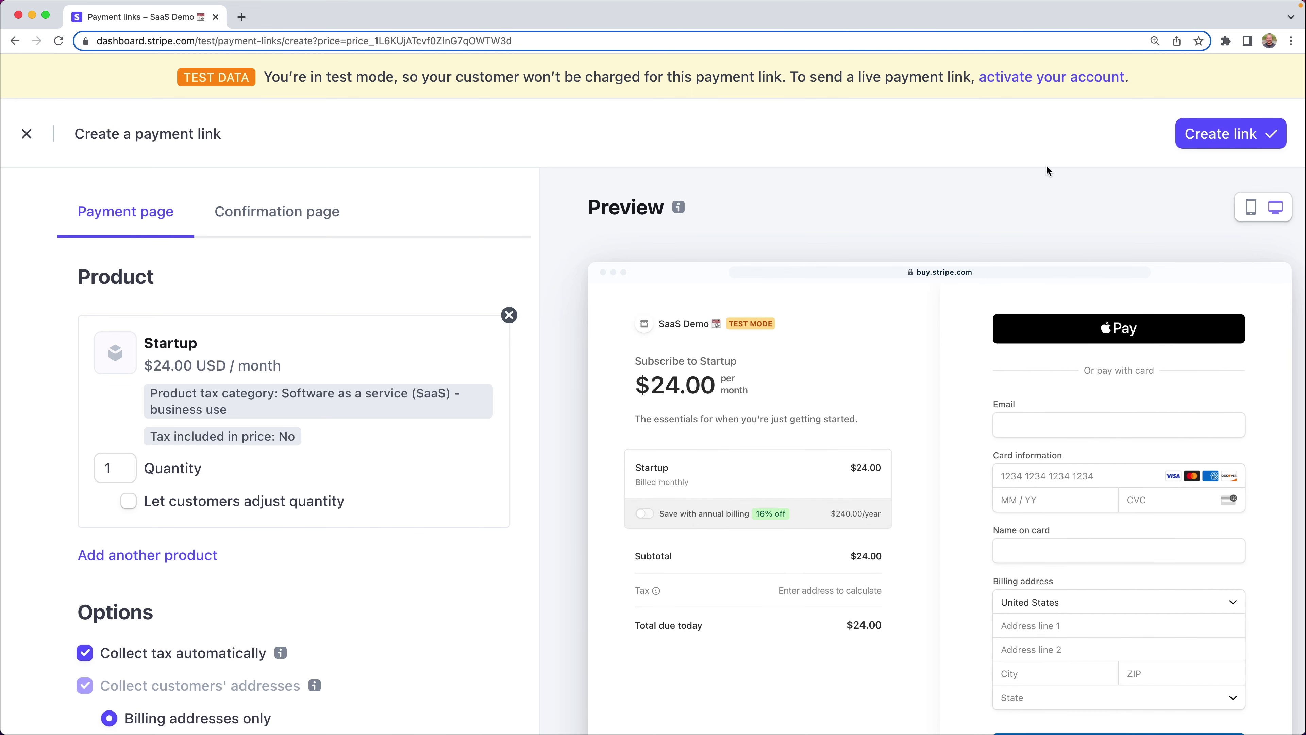
# Step: Create and copy the payment link, load its checkout in a new tab, and enable annual billing
pyautogui.click(1200, 133)
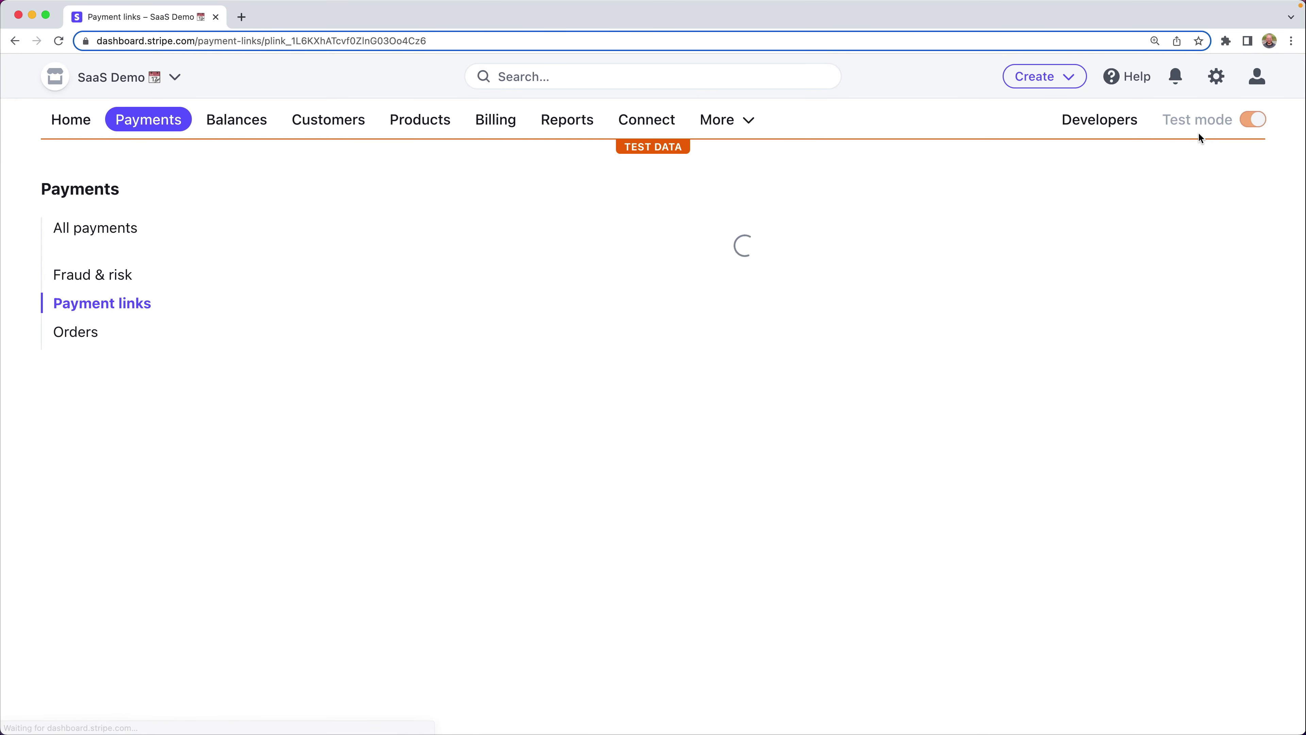
pyautogui.click(677, 297)
pyautogui.press('super+t')
pyautogui.press('super+v')
pyautogui.press('Return')
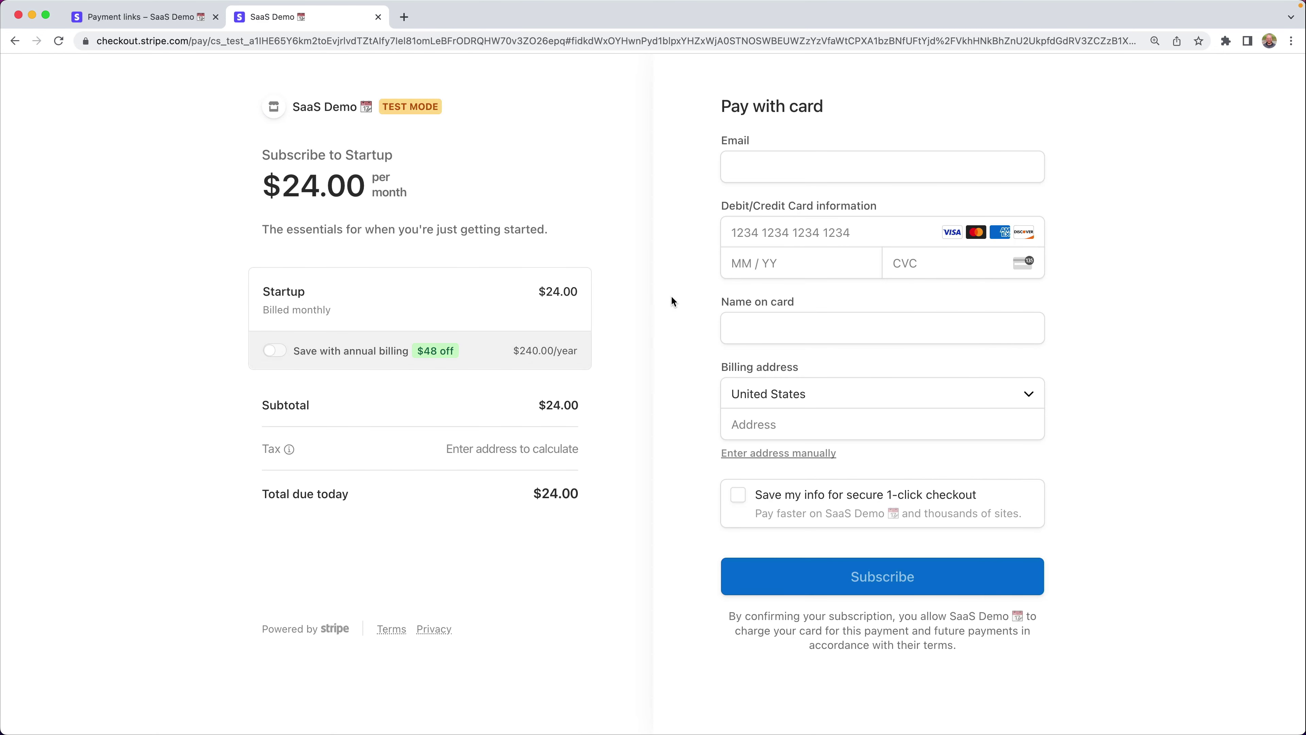
pyautogui.click(276, 352)
pyautogui.click(277, 352)
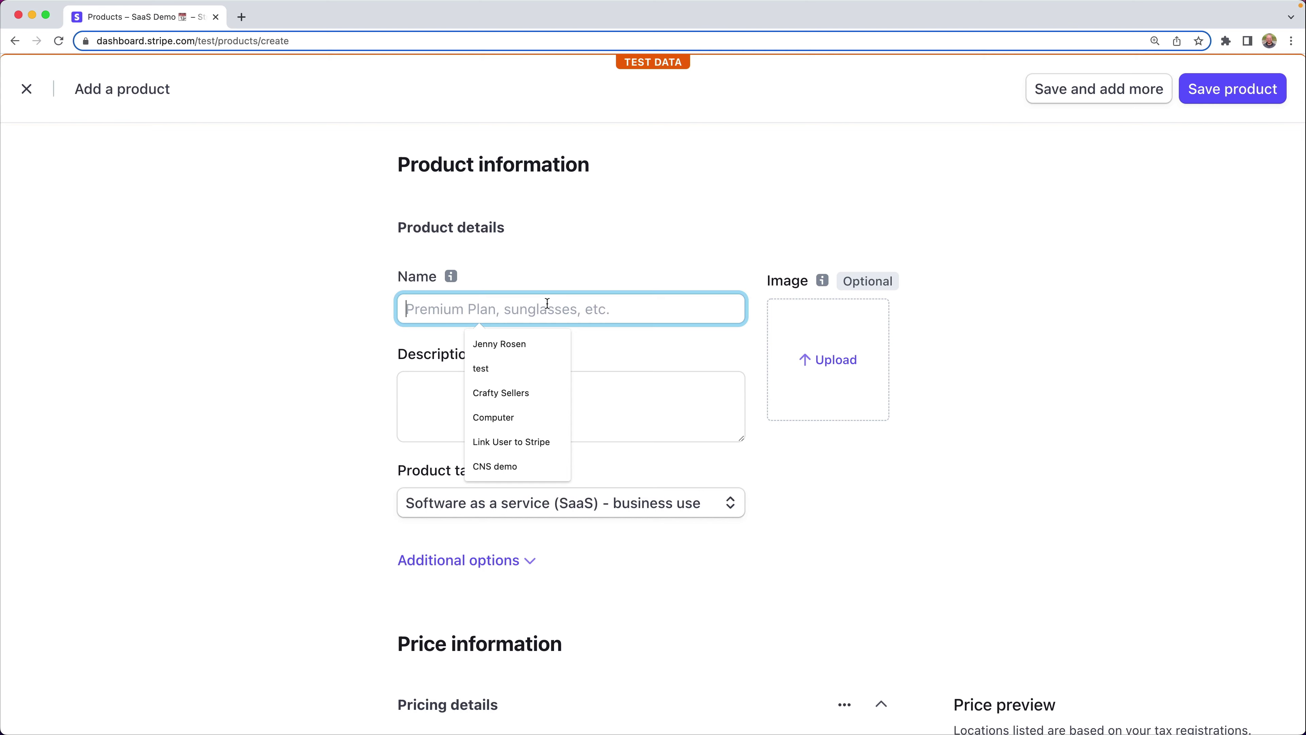
# Step: Name the product Business with a pasted description and a $36 monthly price
pyautogui.write('B')
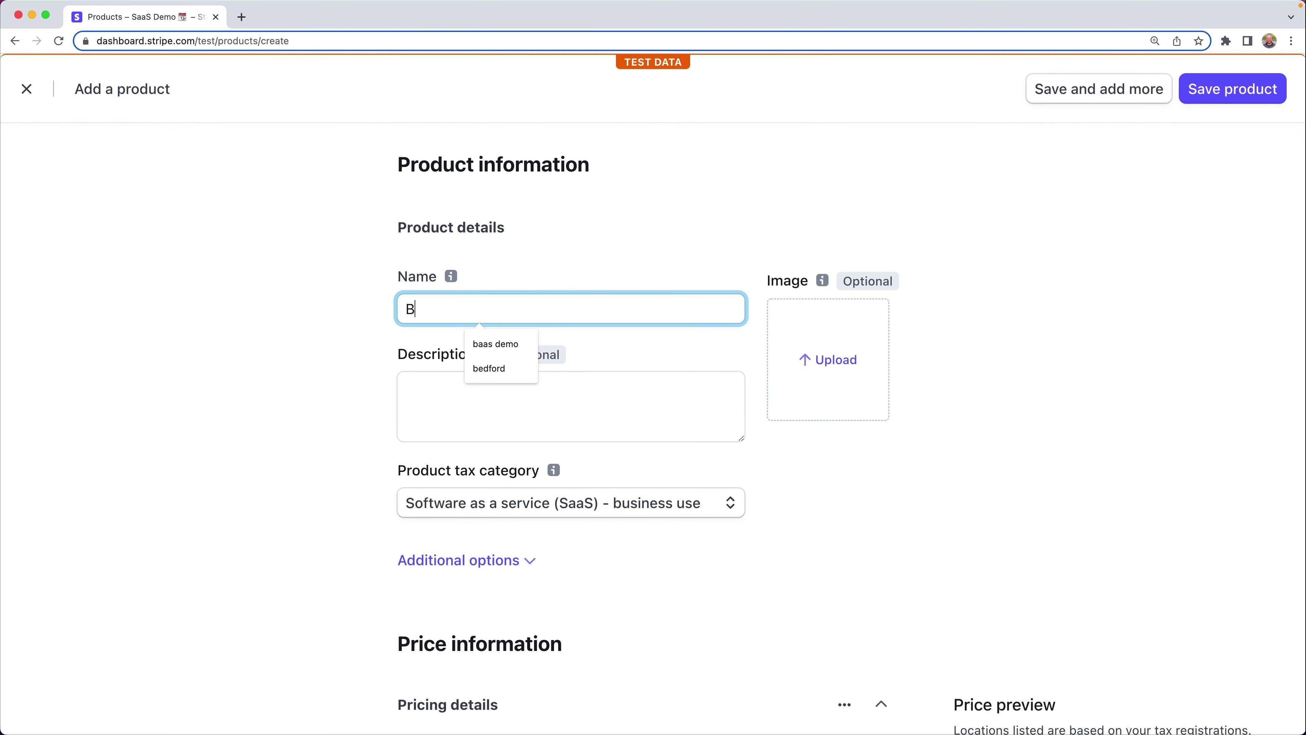
pyautogui.write('usines')
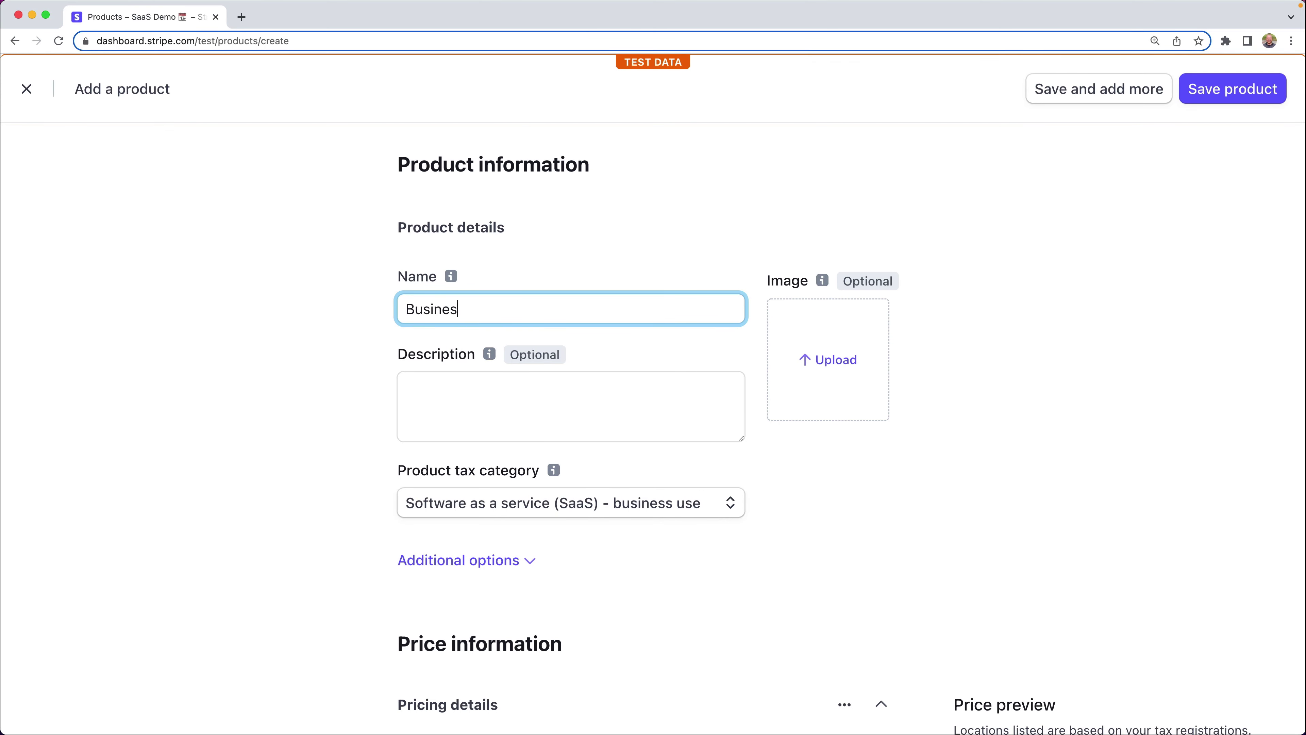
pyautogui.write('s')
pyautogui.press('Tab')
pyautogui.press('super+v')
pyautogui.click(353, 409)
pyautogui.scroll(-3, 354, 410)
pyautogui.scroll(-4, 353, 410)
pyautogui.write('36')
pyautogui.scroll(-8, 360, 375)
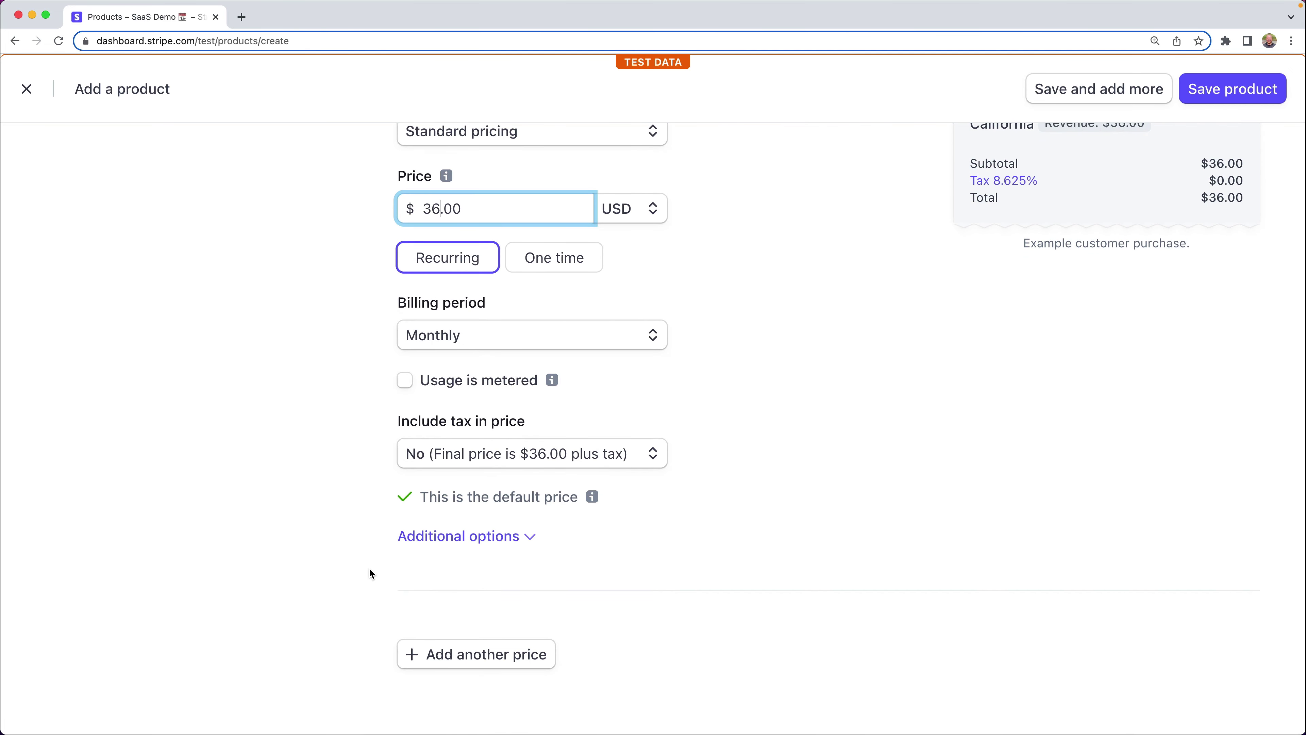
# Step: Add a second $360 yearly price and save the Business product
pyautogui.click(496, 654)
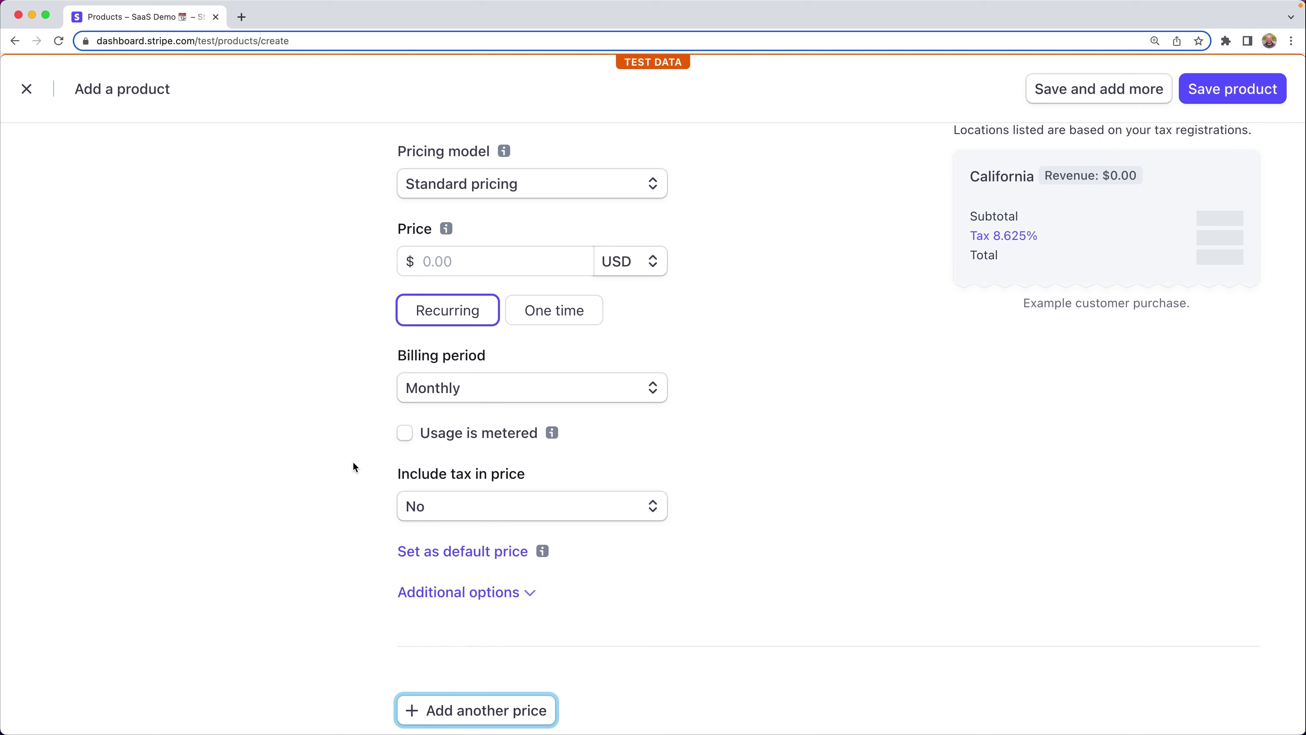
pyautogui.scroll(3, 339, 463)
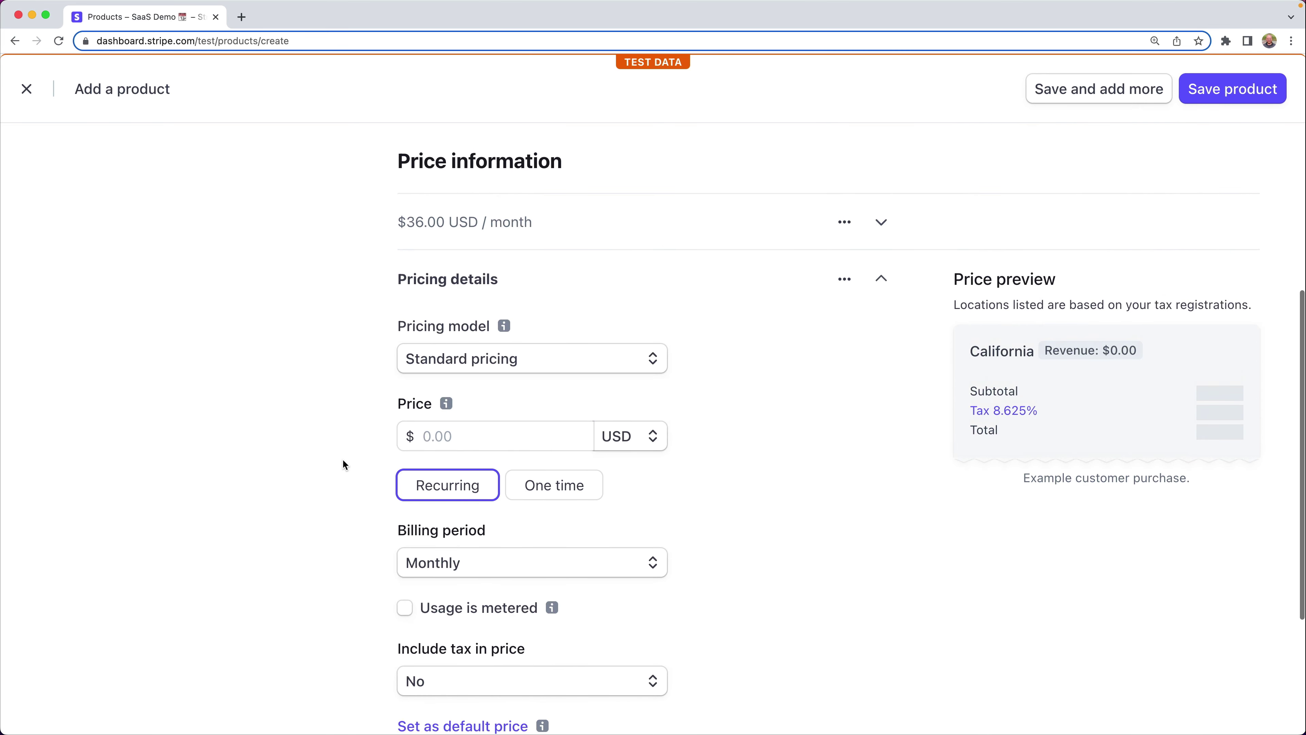
pyautogui.scroll(-3, 344, 464)
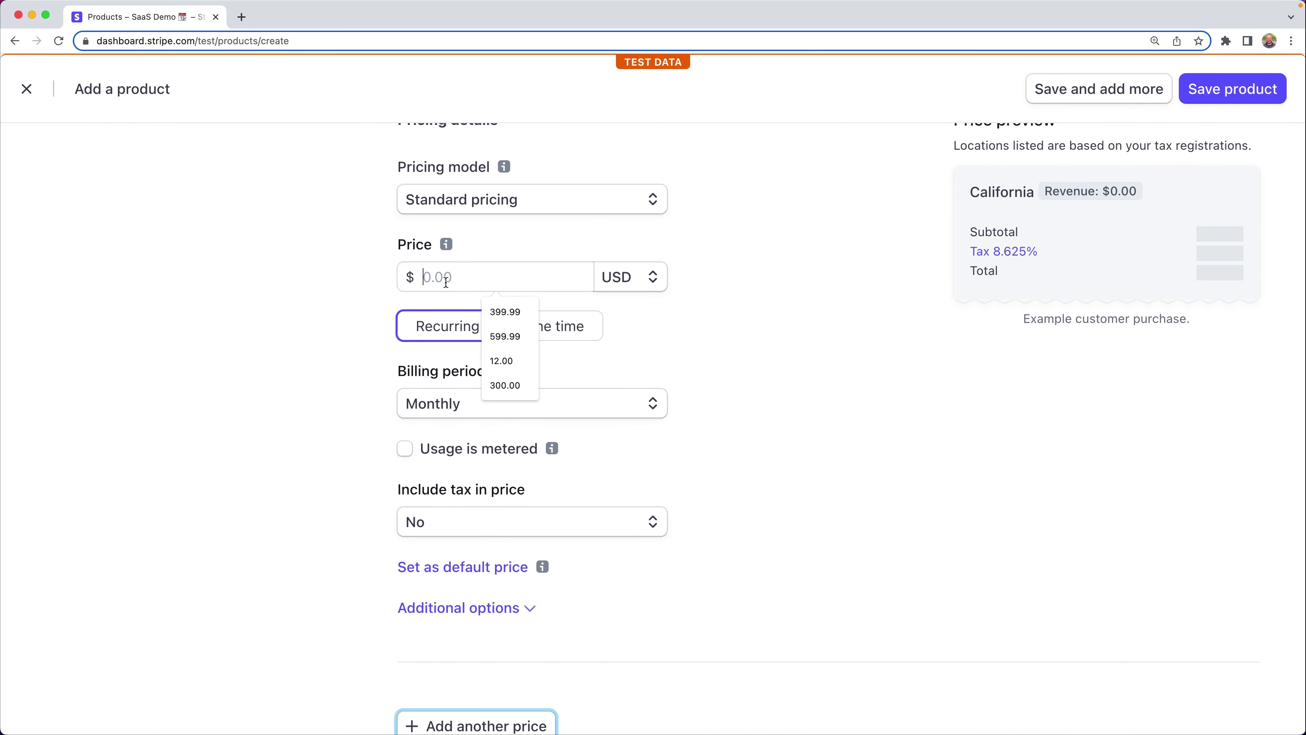
pyautogui.click(424, 277)
pyautogui.write('360')
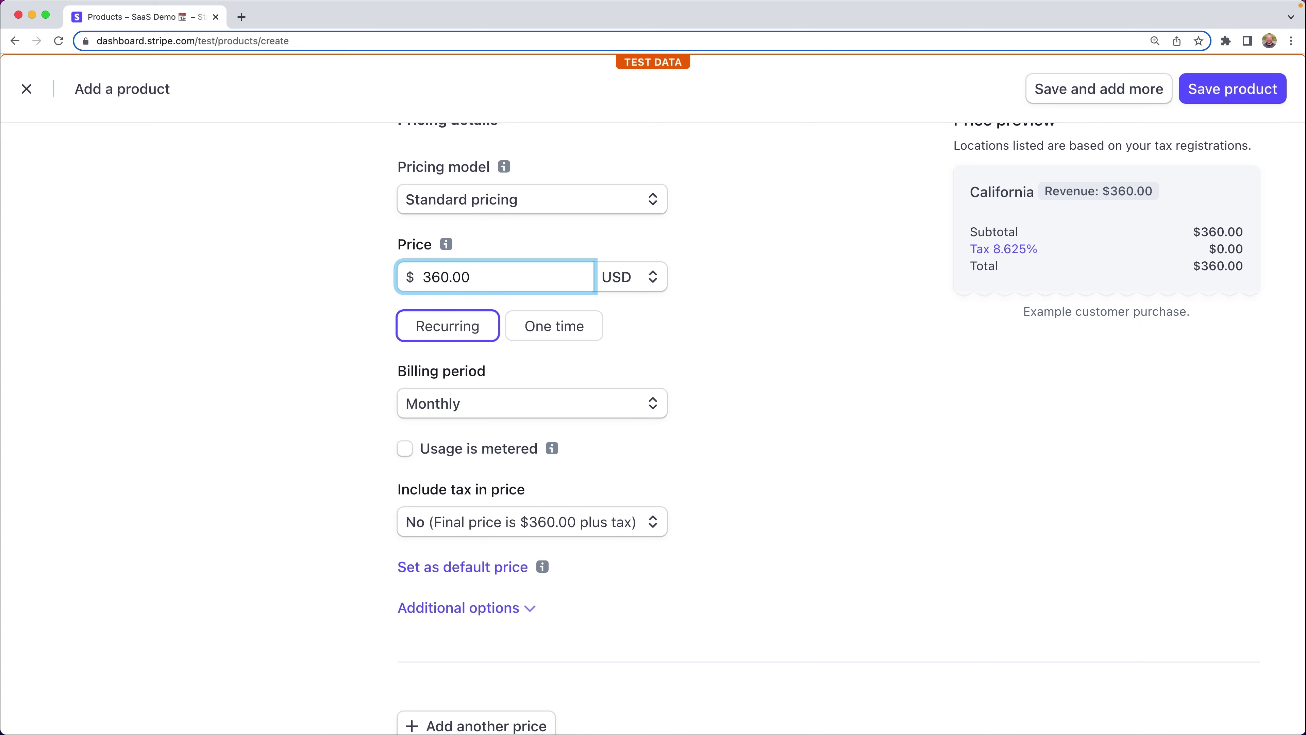
pyautogui.click(445, 403)
pyautogui.click(435, 467)
pyautogui.click(1247, 91)
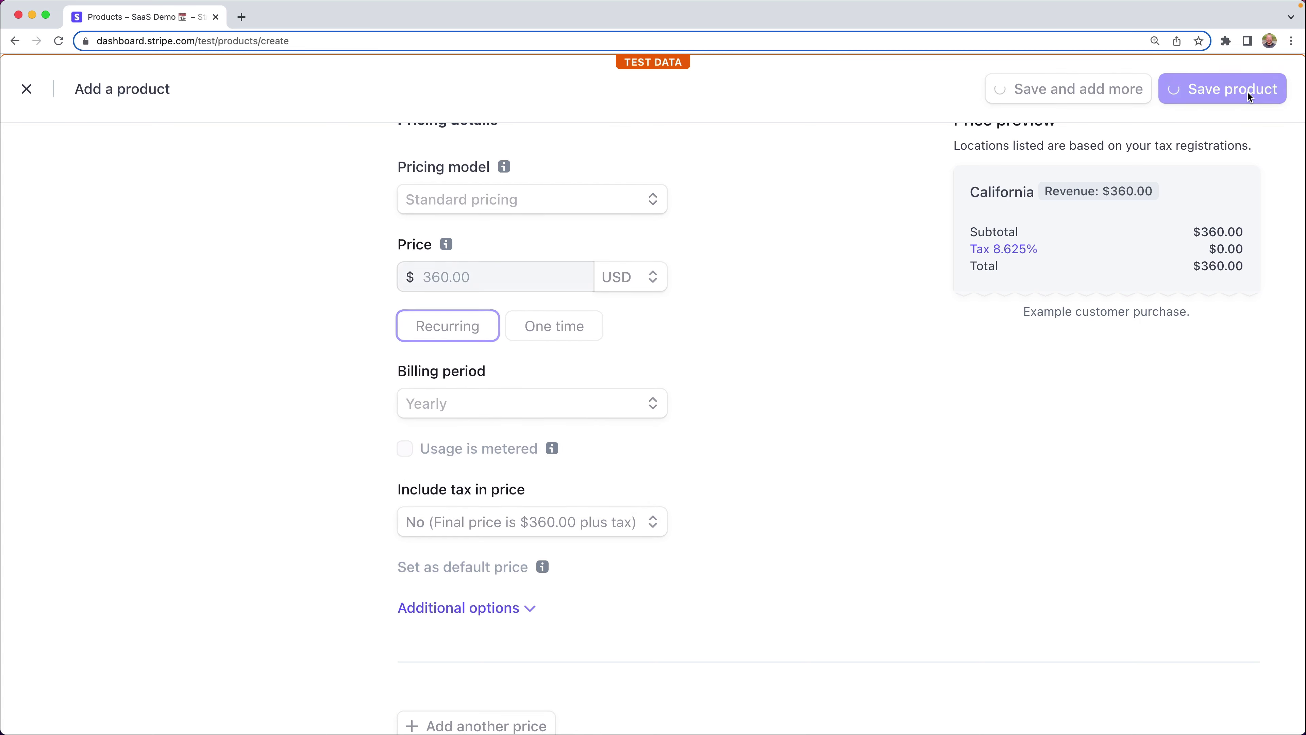
# Step: Open the Business monthly price for editing from its actions menu
pyautogui.scroll(-8, 1244, 424)
pyautogui.click(1245, 423)
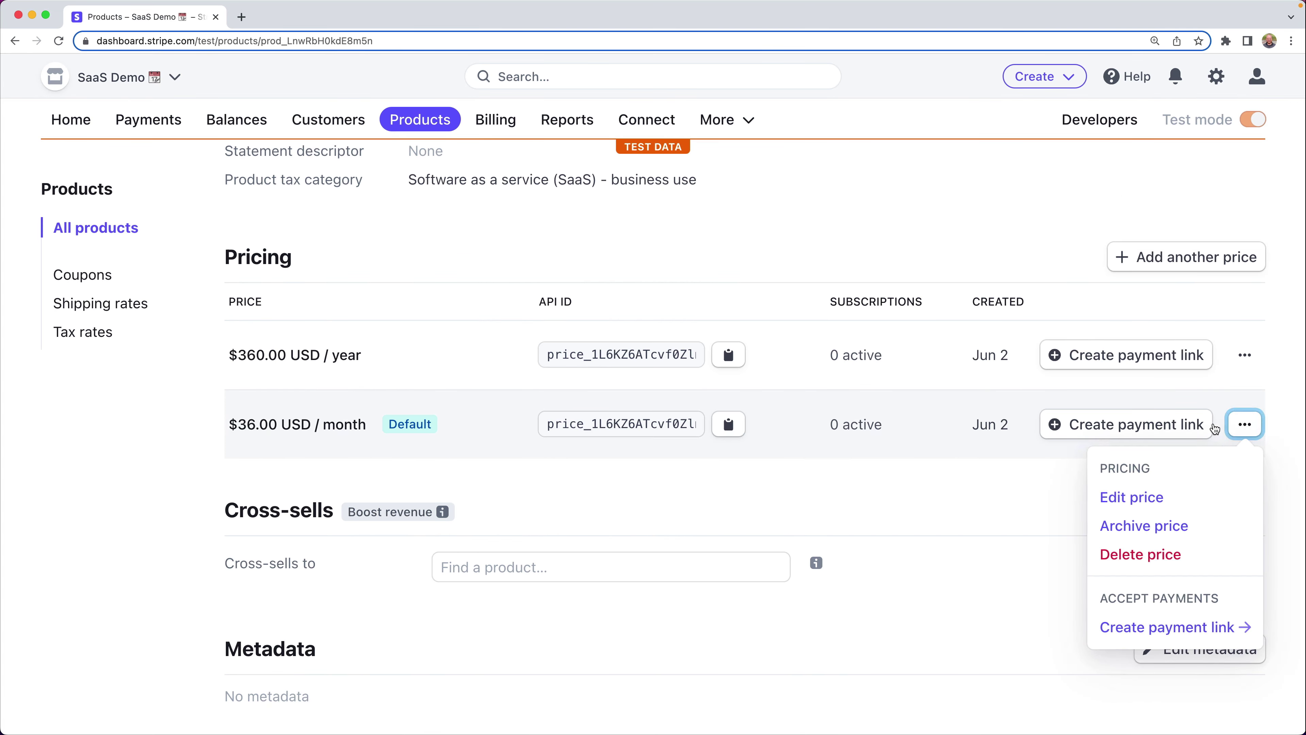
pyautogui.click(1133, 497)
pyautogui.scroll(2, 840, 629)
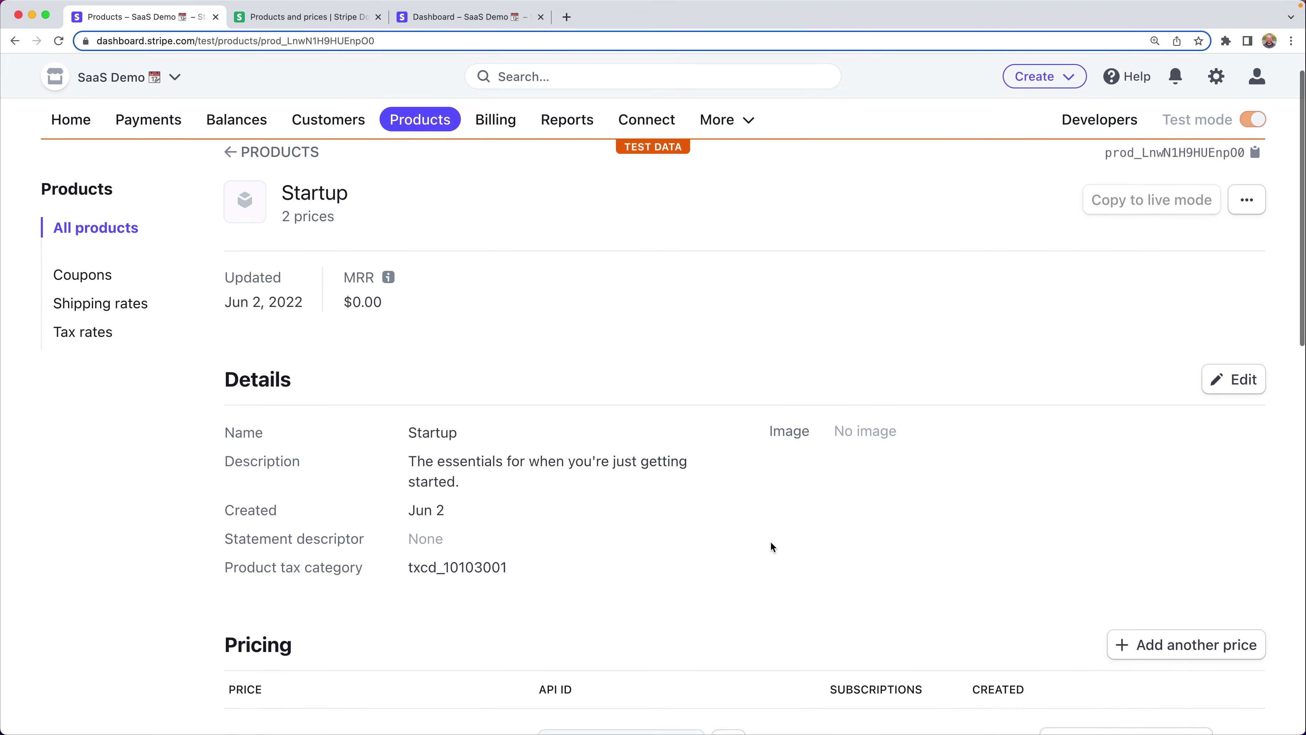
# Step: Scroll to the Startup Pricing table showing $240.00 yearly and $24.00 monthly prices
pyautogui.scroll(-2, 771, 543)
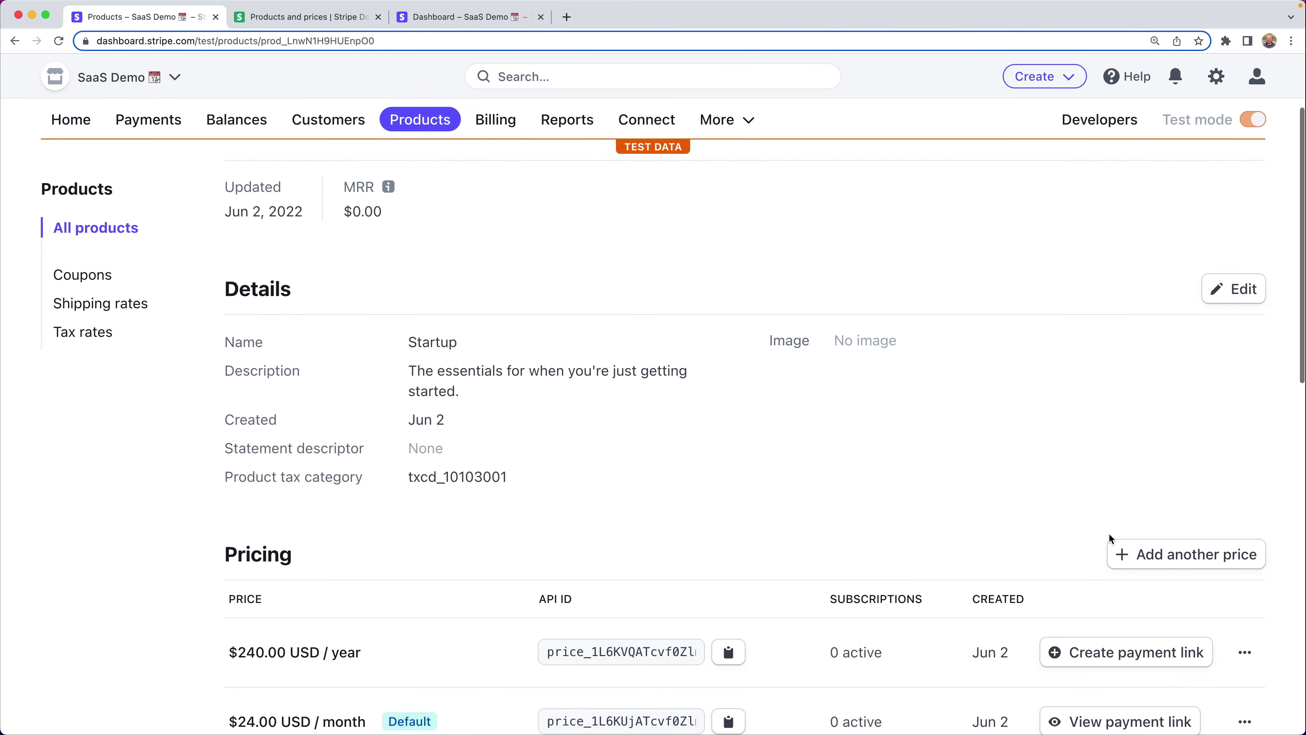
# Step: Add a €24.00 EUR monthly price to Startup
pyautogui.click(1166, 560)
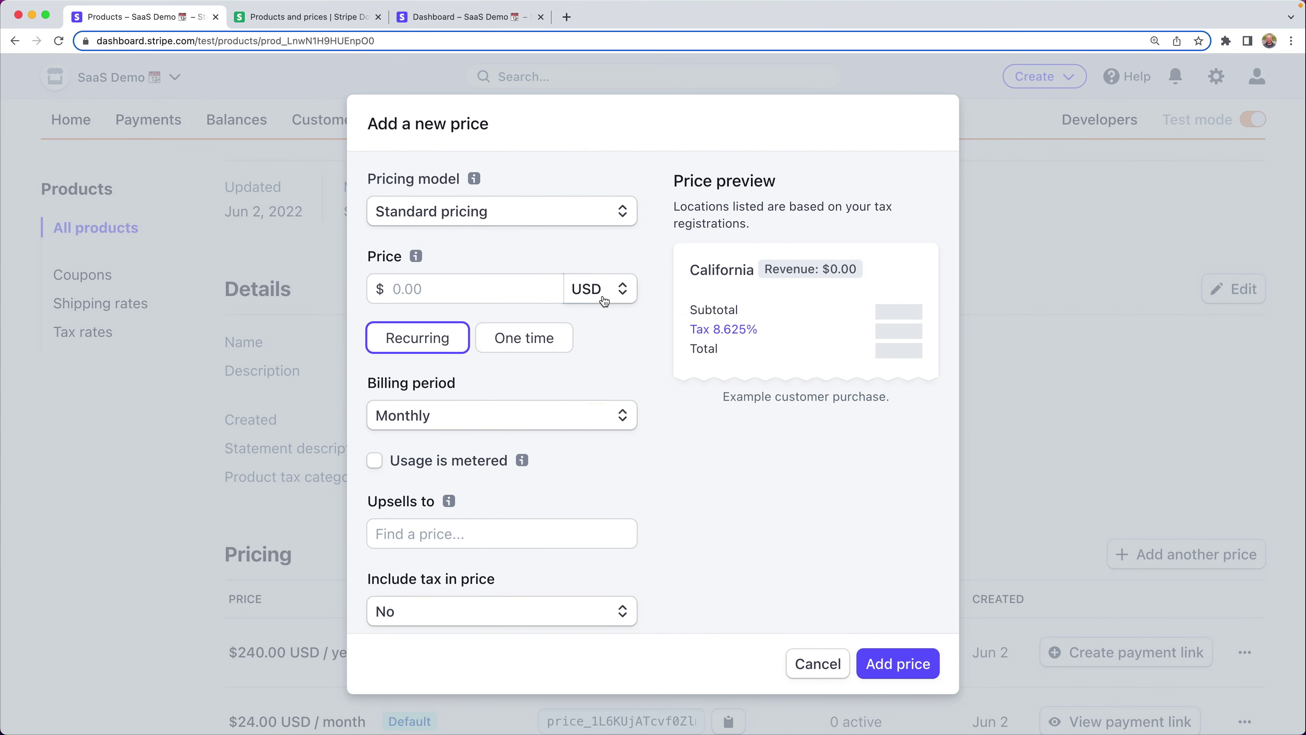
pyautogui.click(604, 301)
pyautogui.write('eur')
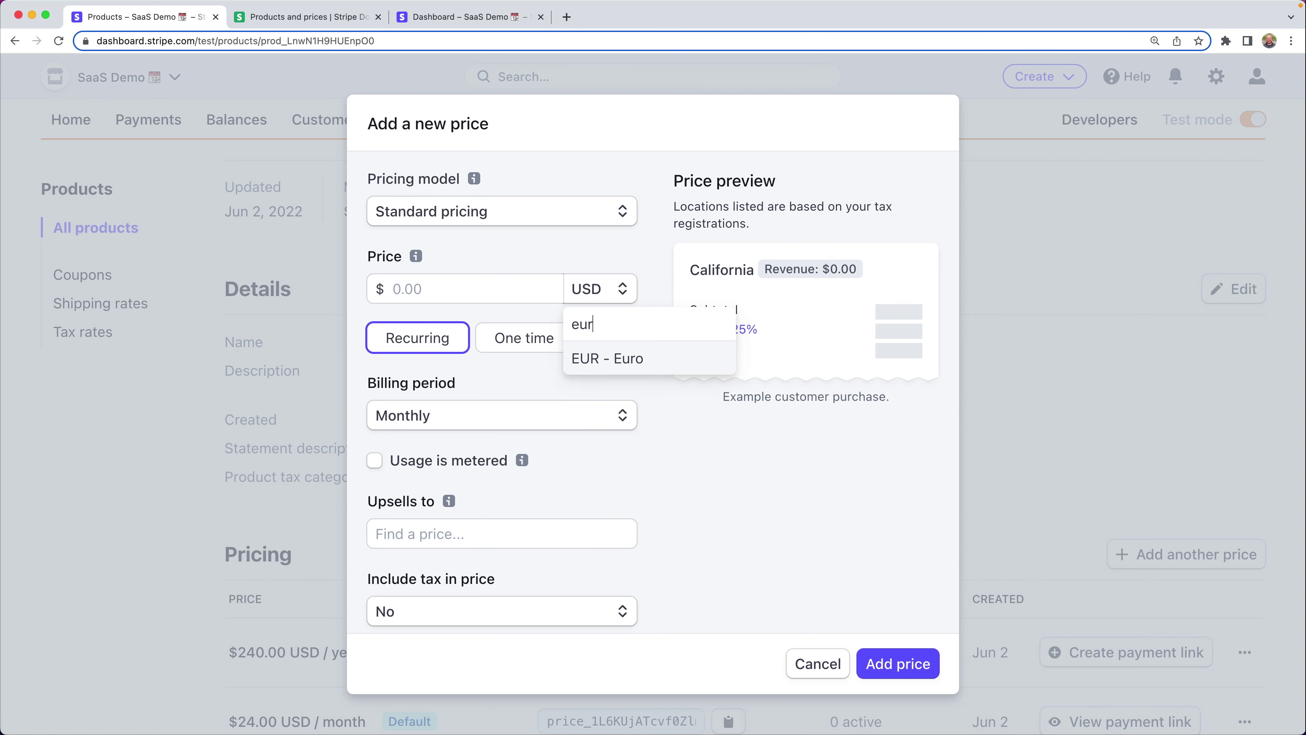
pyautogui.click(639, 369)
pyautogui.click(463, 289)
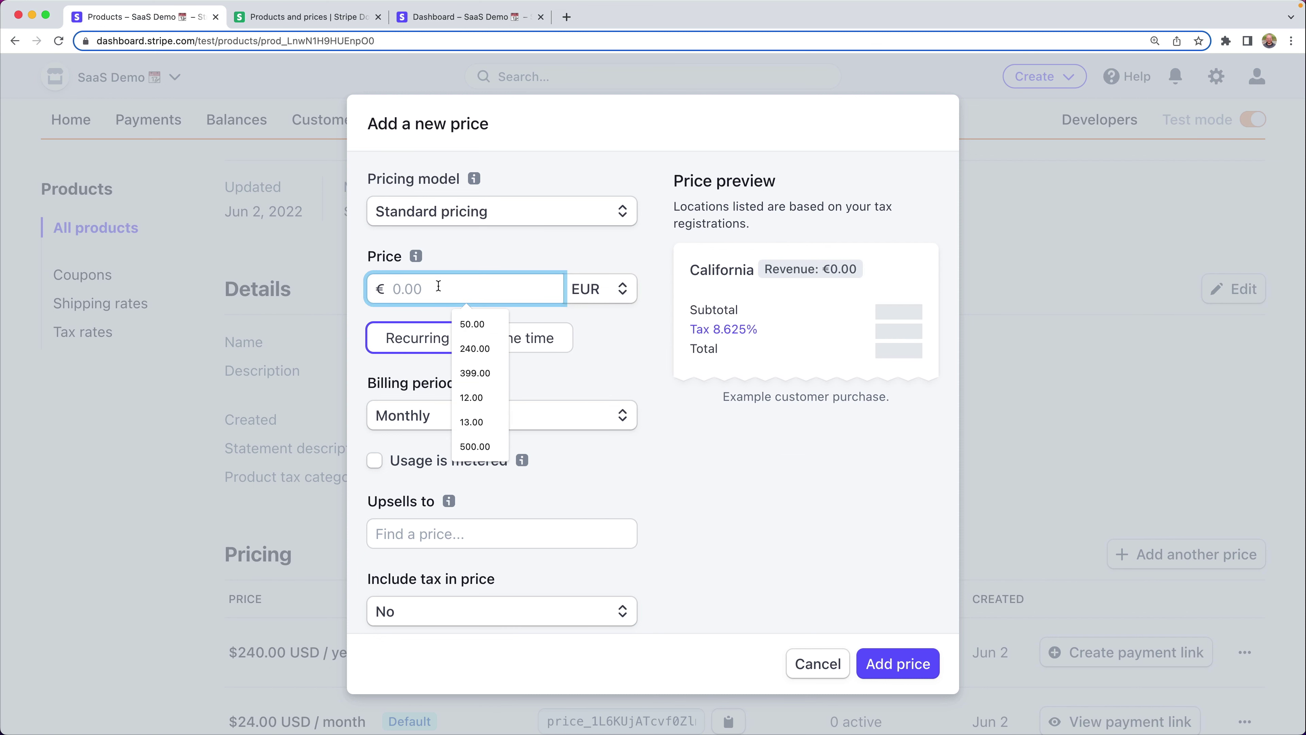
pyautogui.write('24')
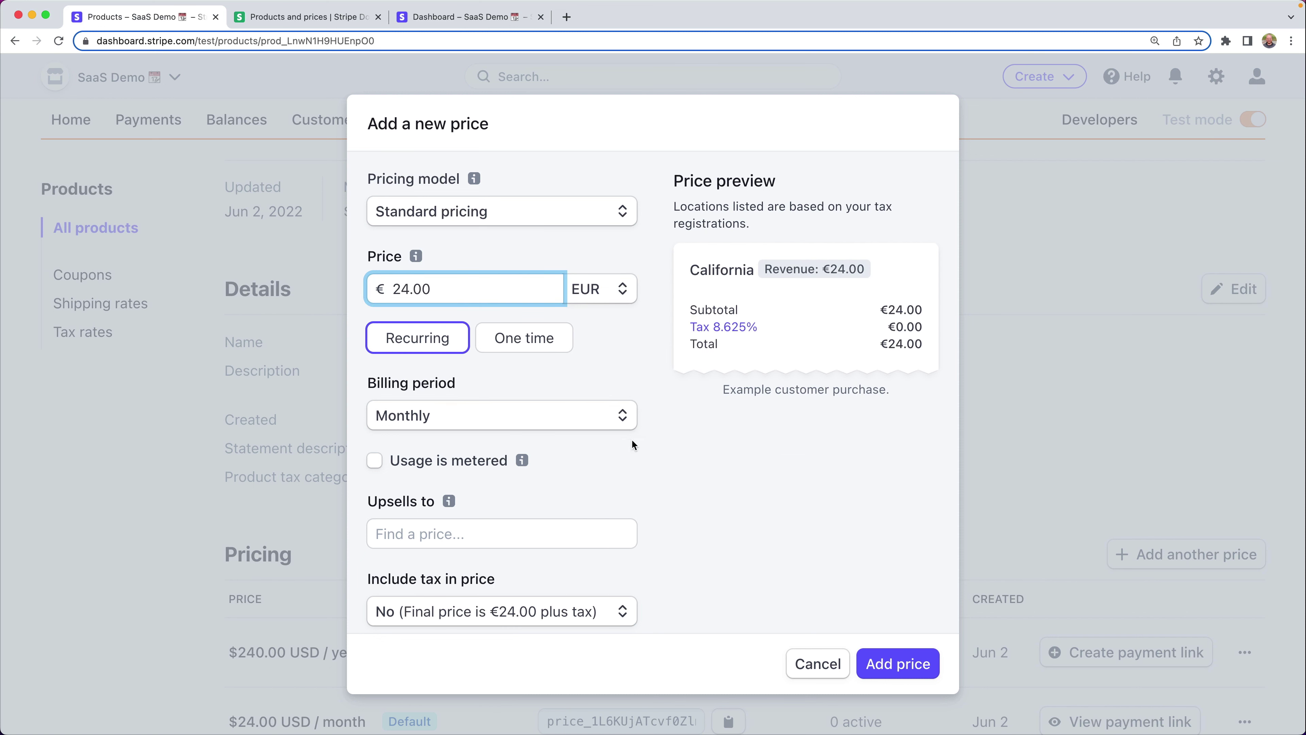
pyautogui.scroll(-3, 642, 444)
pyautogui.scroll(3, 642, 444)
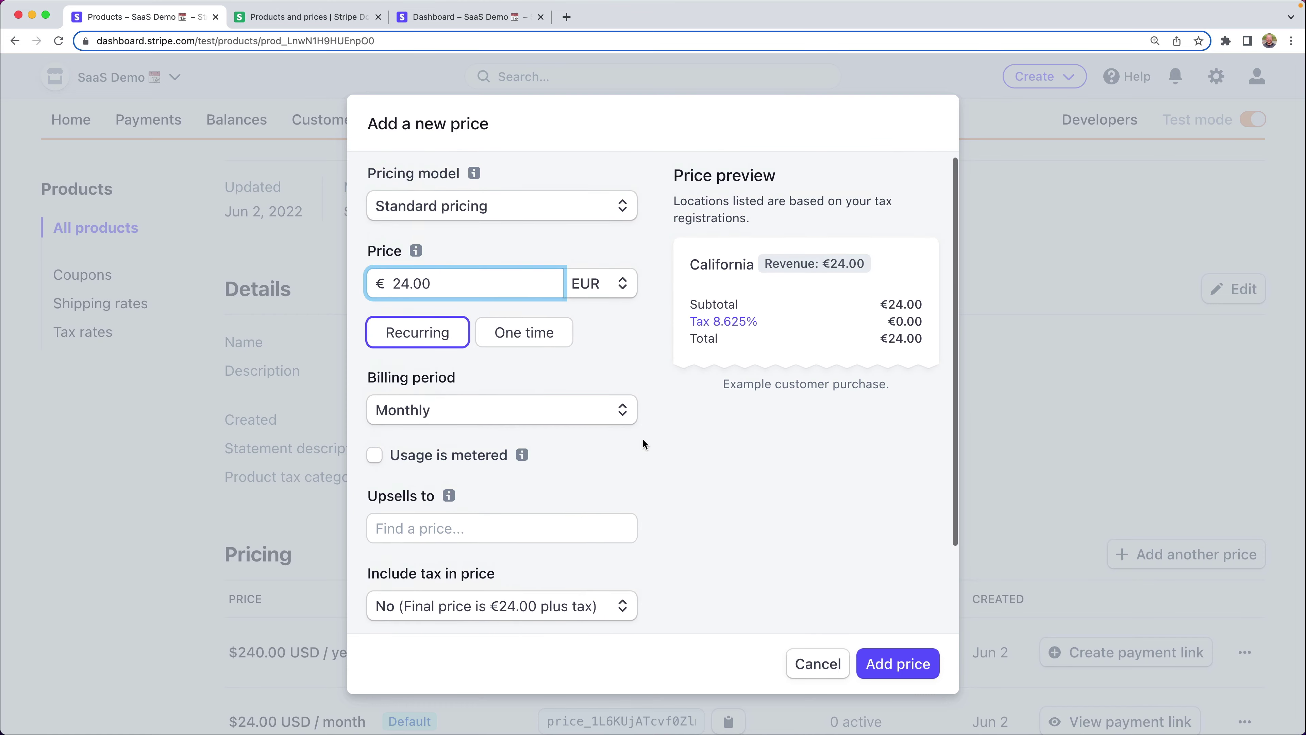
pyautogui.click(907, 668)
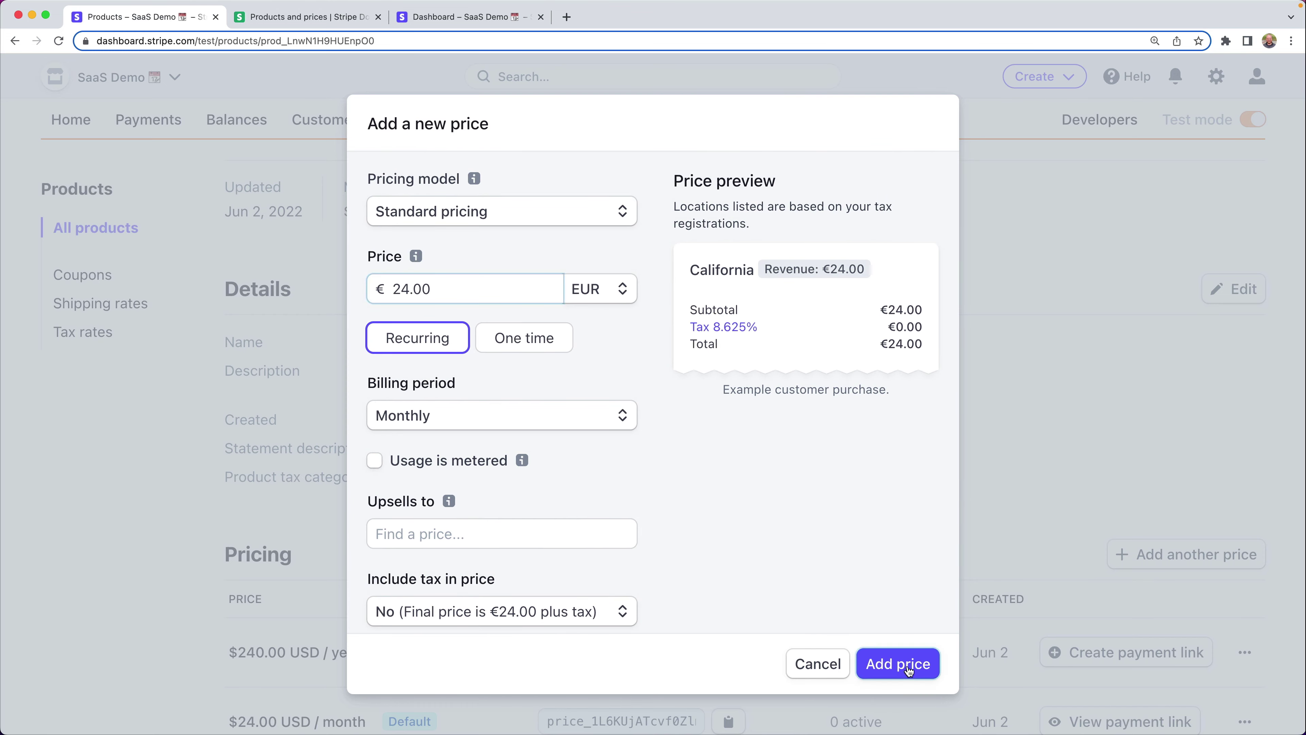
# Step: Add a €240.00 EUR yearly price to Startup
pyautogui.scroll(-5, 920, 644)
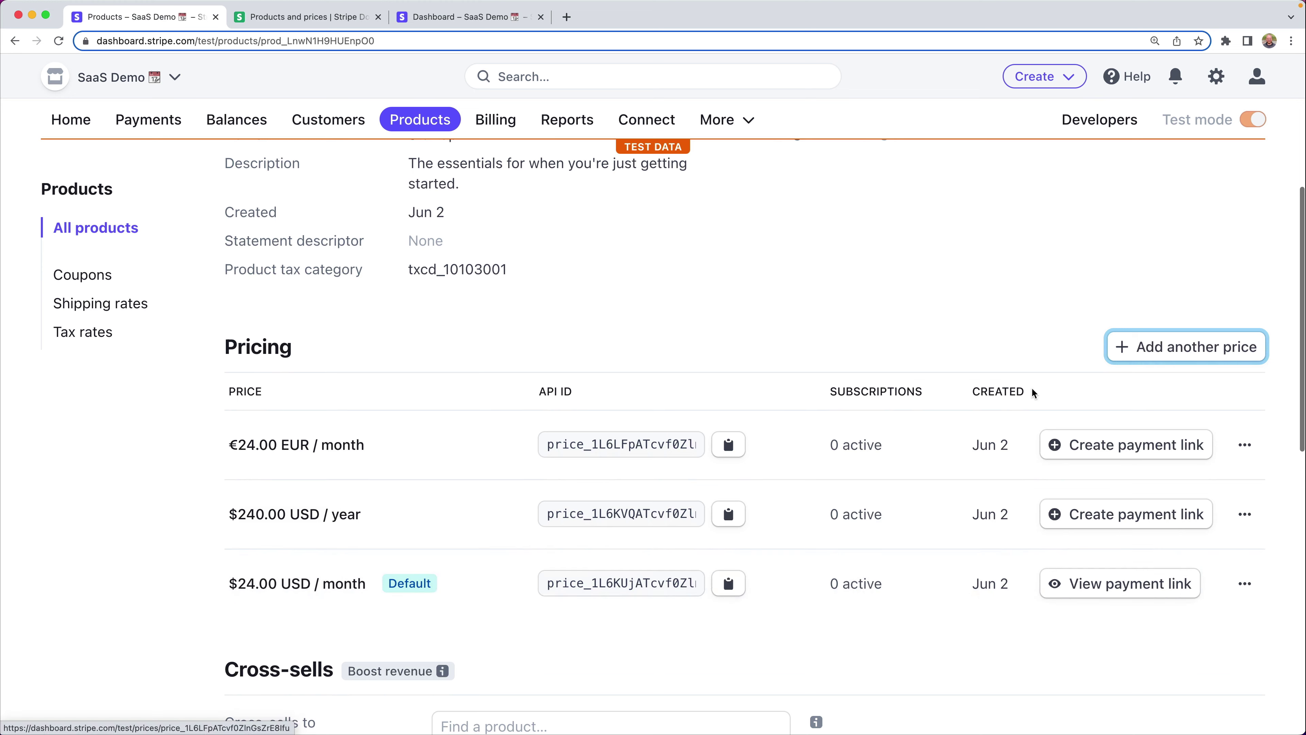
pyautogui.click(1174, 349)
pyautogui.click(421, 289)
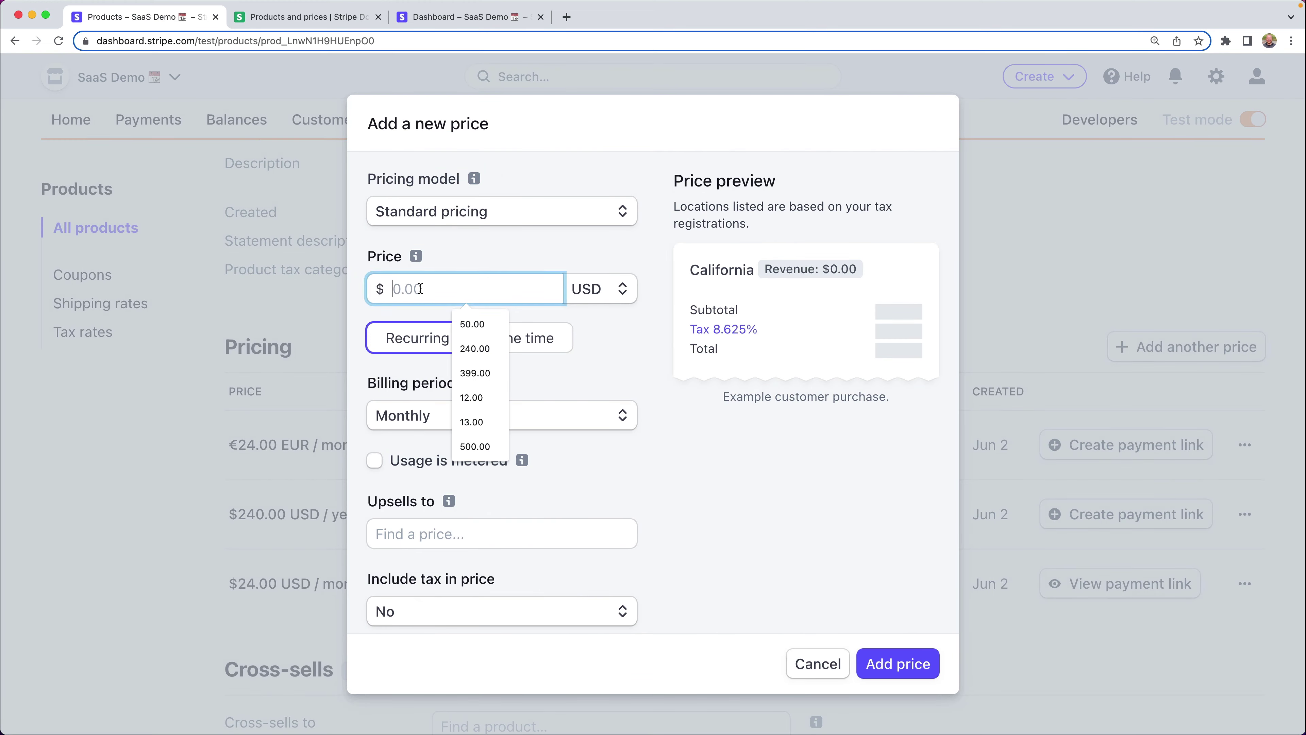
pyautogui.write('24')
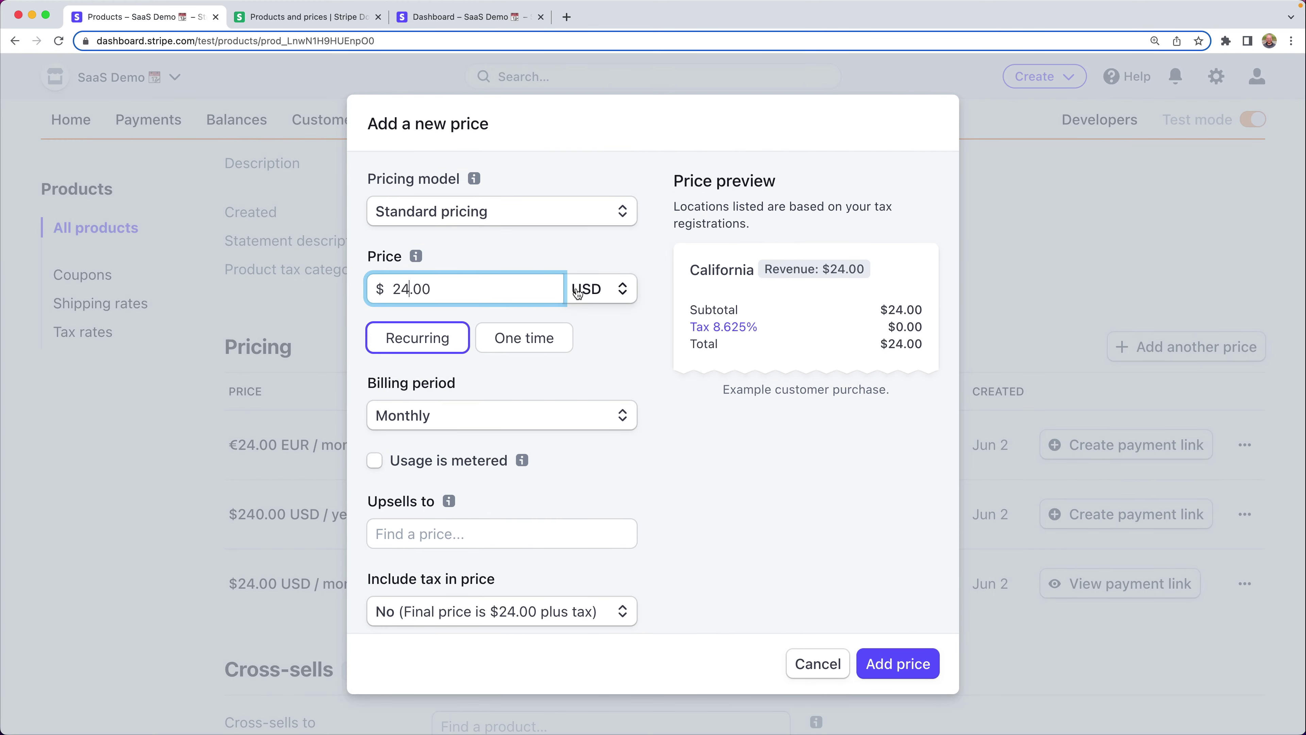
pyautogui.write('0')
pyautogui.click(599, 288)
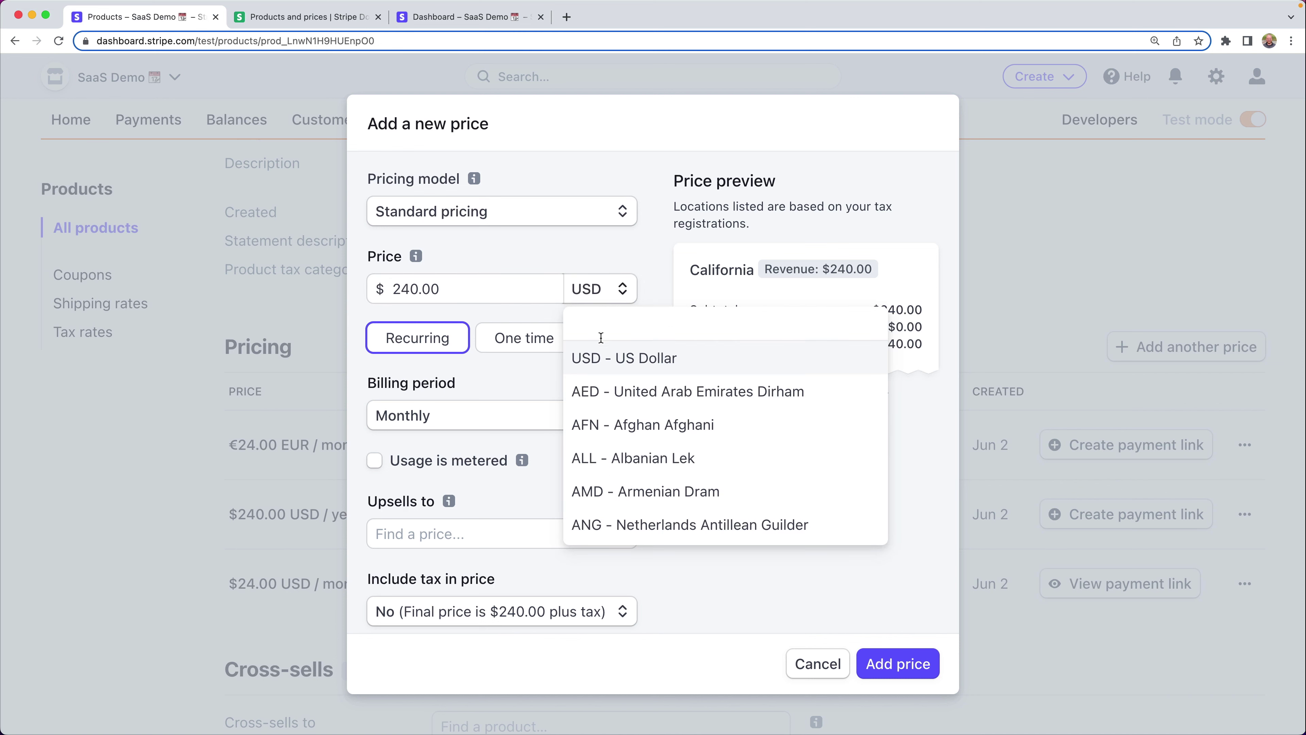
pyautogui.write('eur')
pyautogui.click(598, 368)
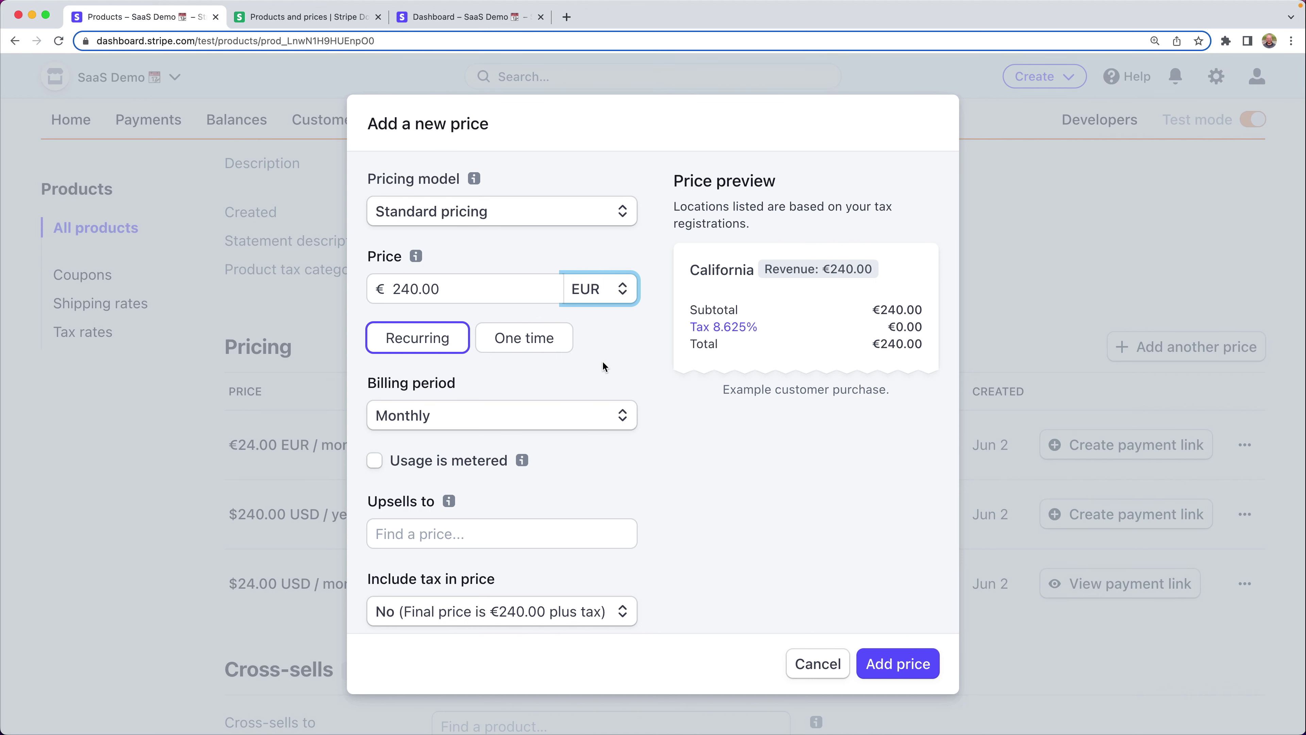
pyautogui.click(502, 416)
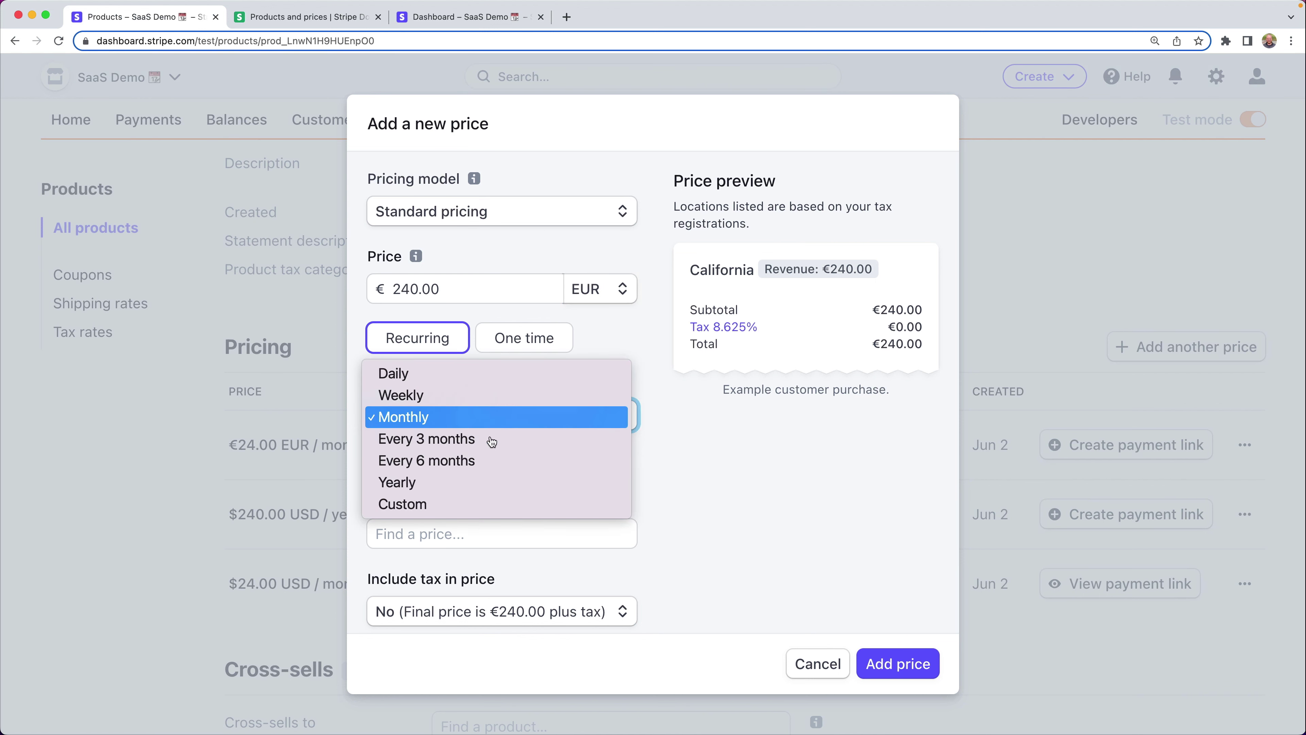
pyautogui.click(459, 485)
pyautogui.scroll(-2, 656, 496)
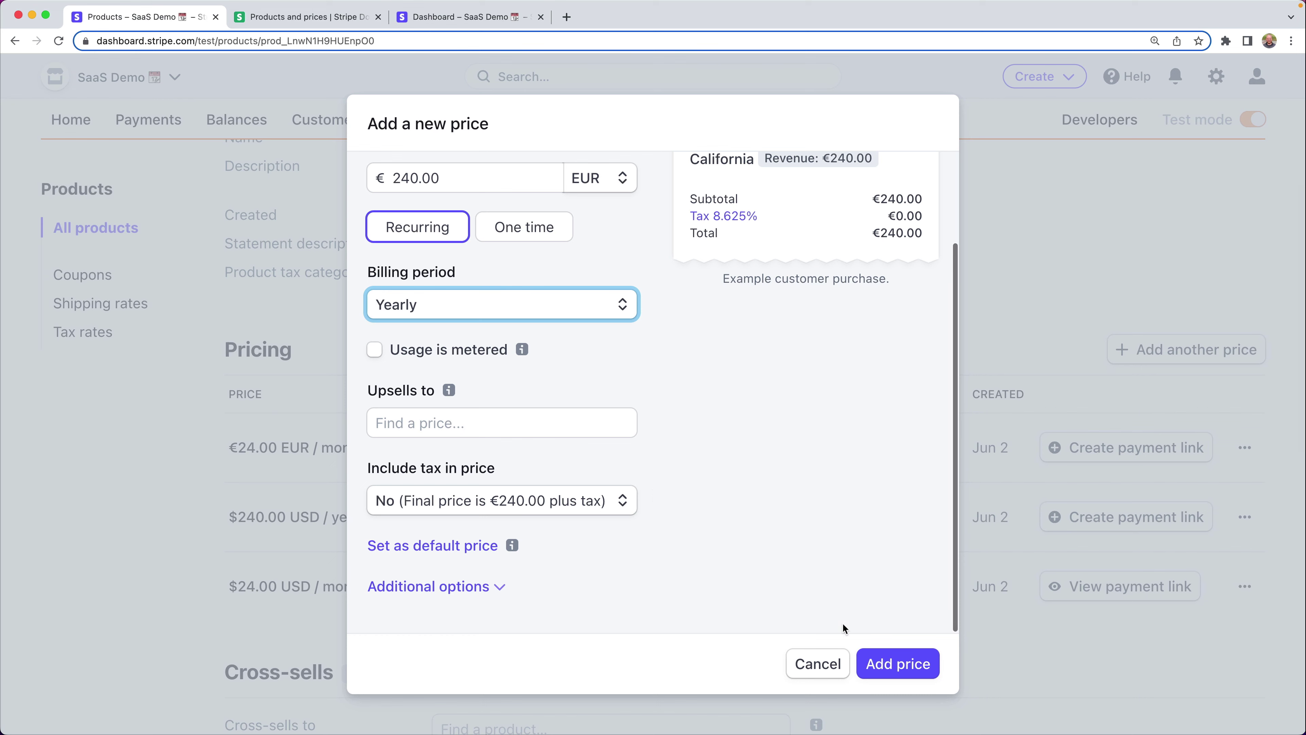
pyautogui.click(905, 669)
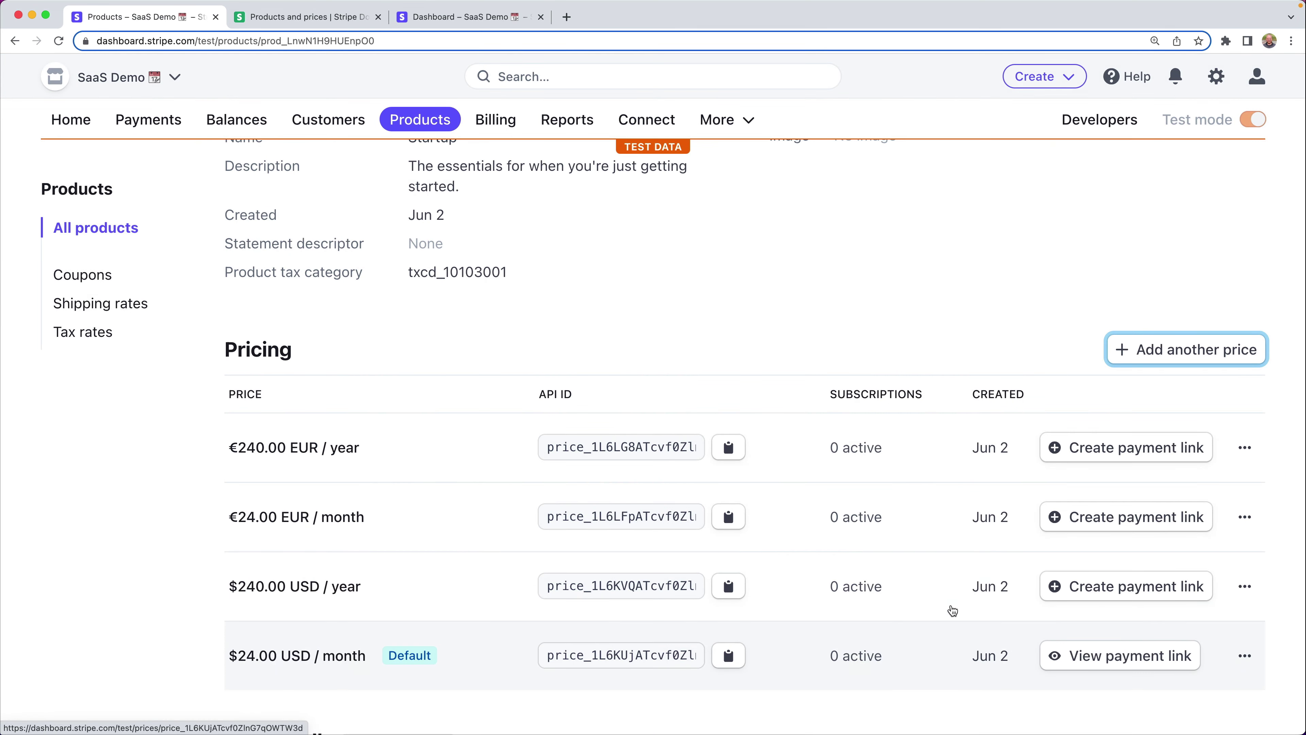
# Step: Edit the €24.00 EUR/month price to upsell to €240.00 EUR/year and save
pyautogui.click(1245, 517)
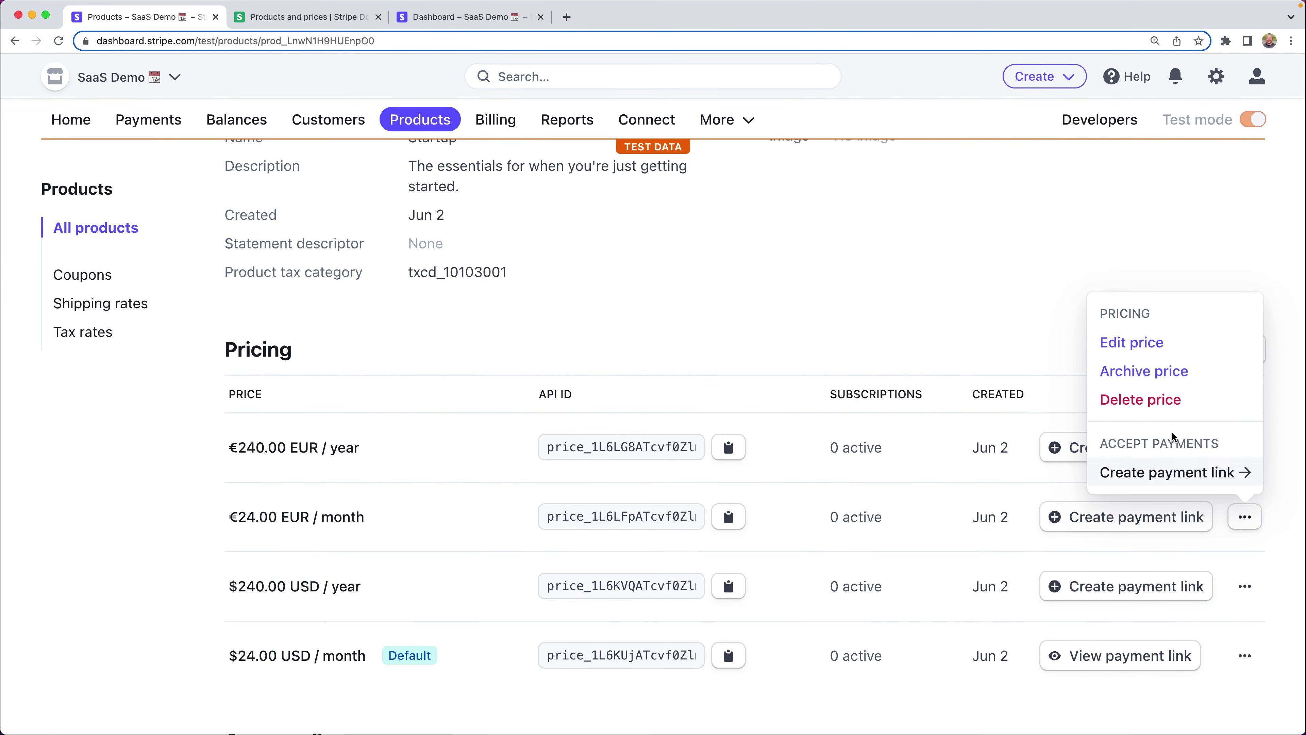
pyautogui.click(1152, 355)
pyautogui.click(390, 534)
pyautogui.click(417, 575)
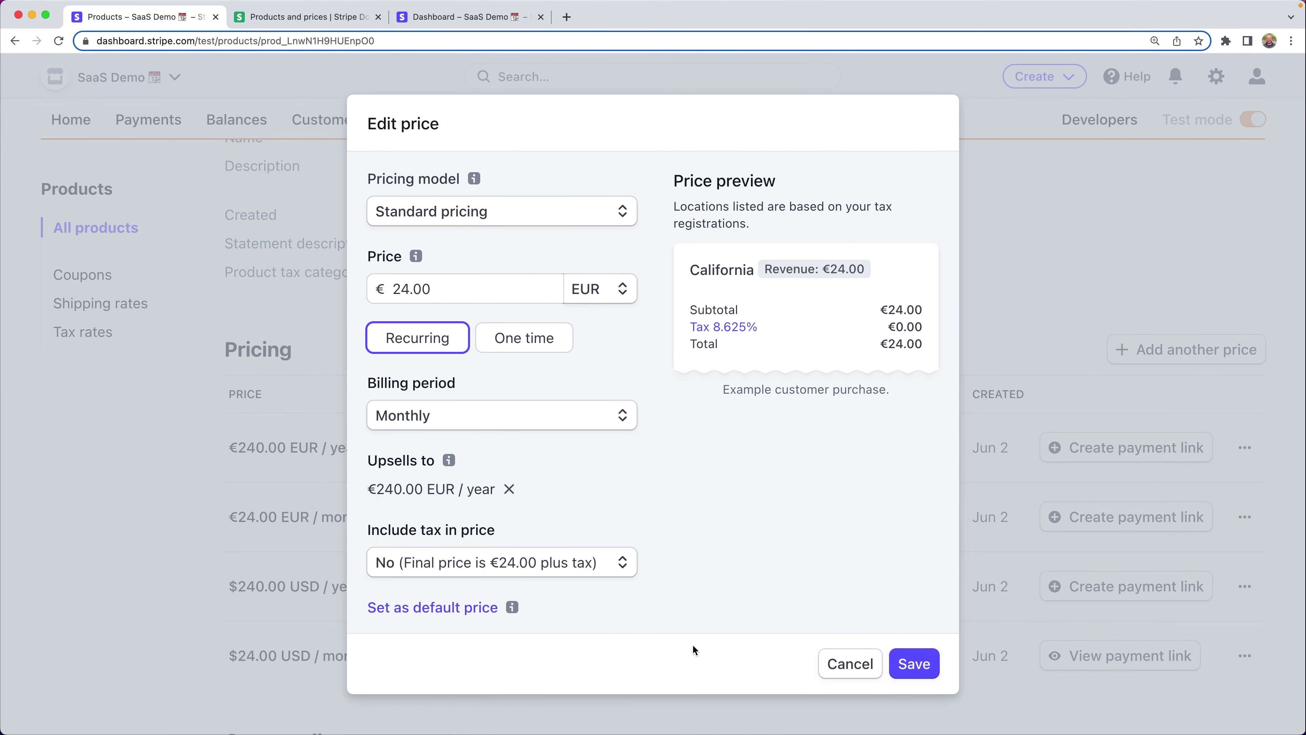
pyautogui.click(914, 664)
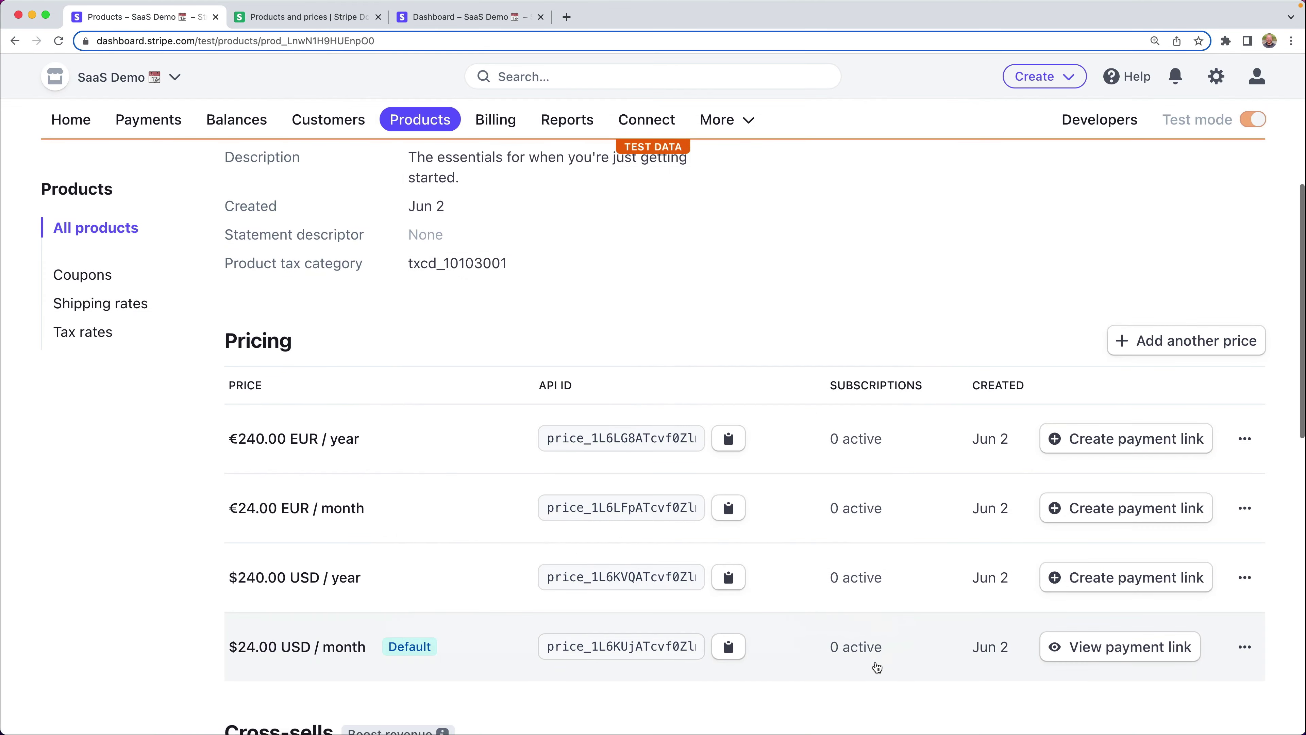
pyautogui.scroll(-1, 469, 539)
pyautogui.scroll(5, 471, 539)
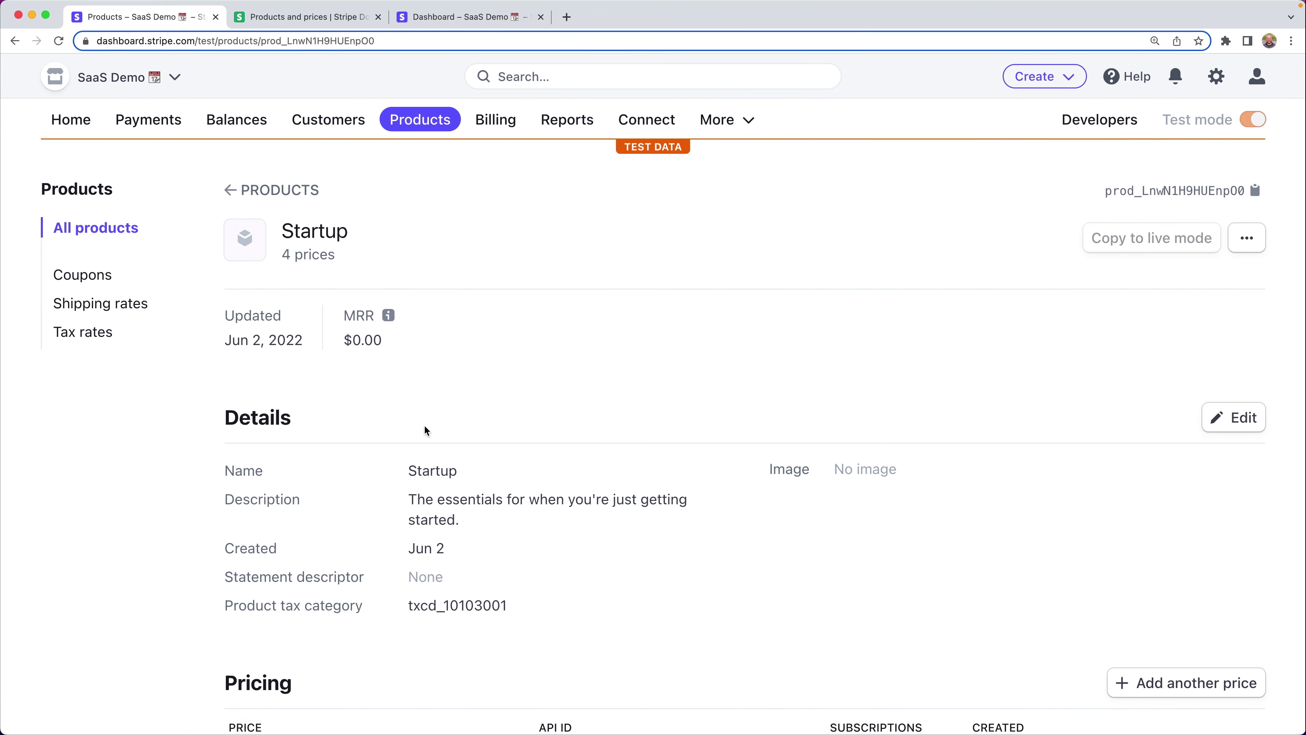
pyautogui.scroll(-5, 426, 430)
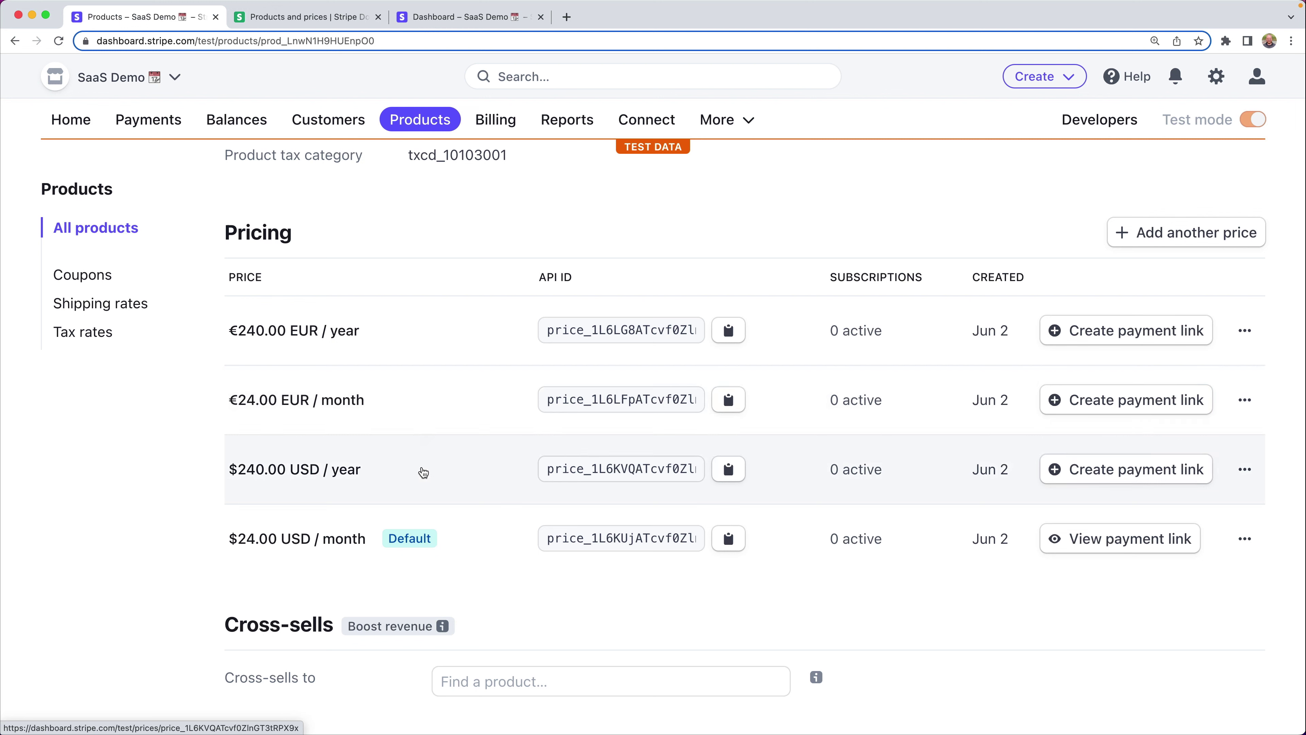